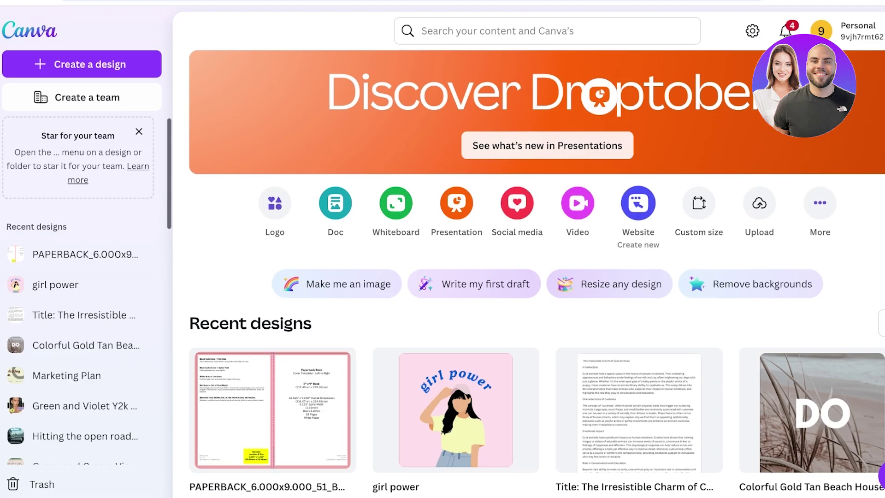
Start a blank website design and add a second empty page after the first
click(638, 203)
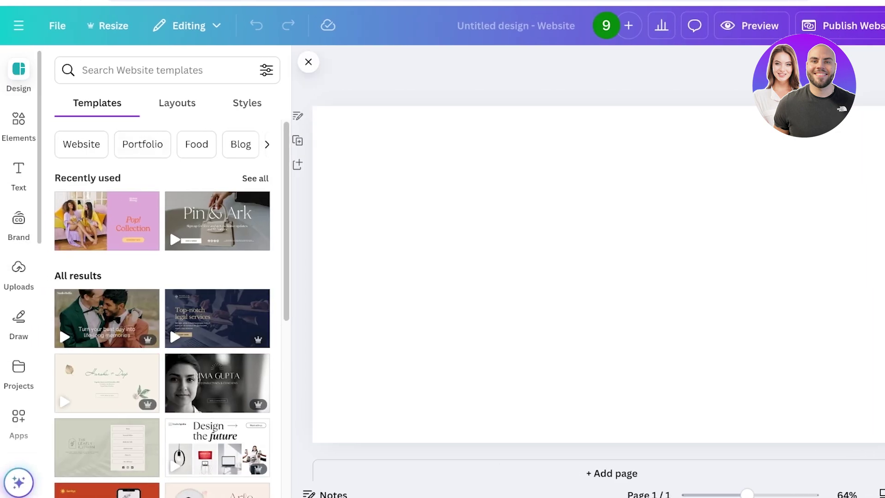
scroll(106, 277, down, 6)
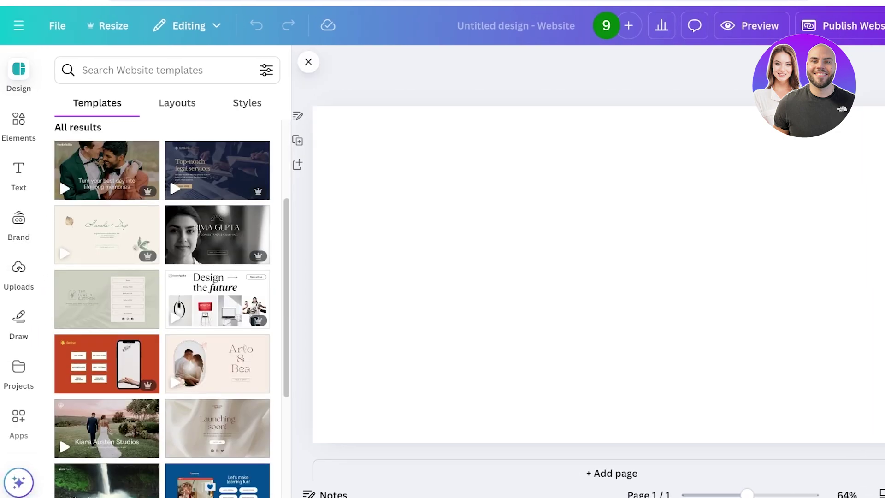
scroll(217, 193, down, 3)
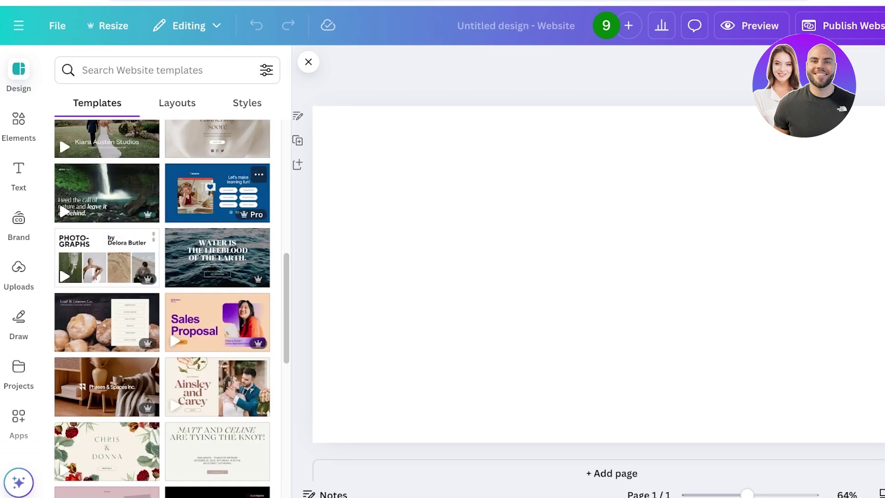
scroll(218, 207, up, 9)
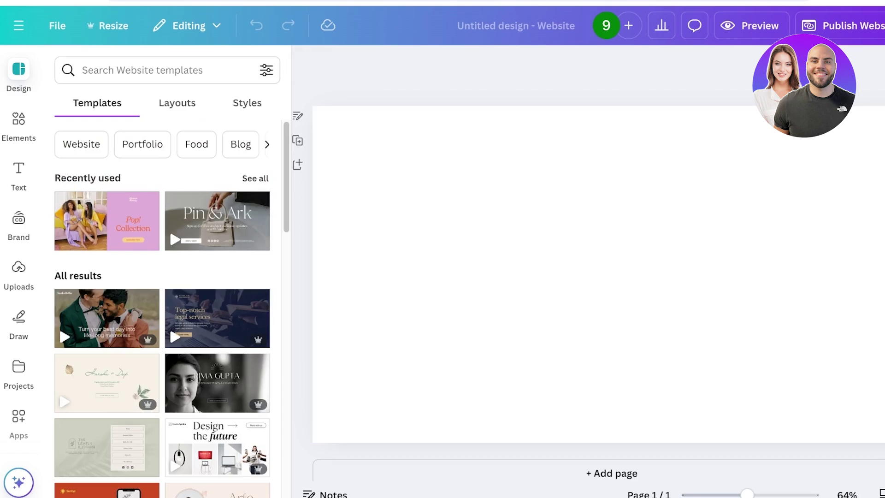
key(ctrl+Return)
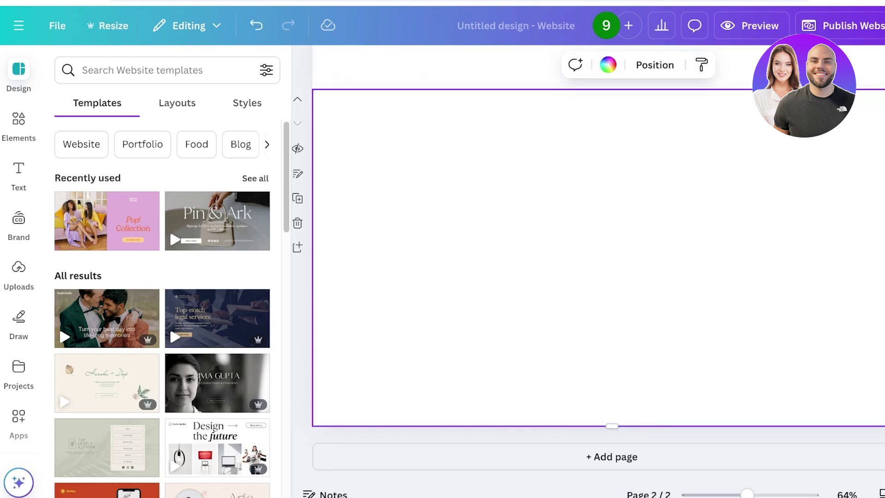
scroll(598, 272, up, 5)
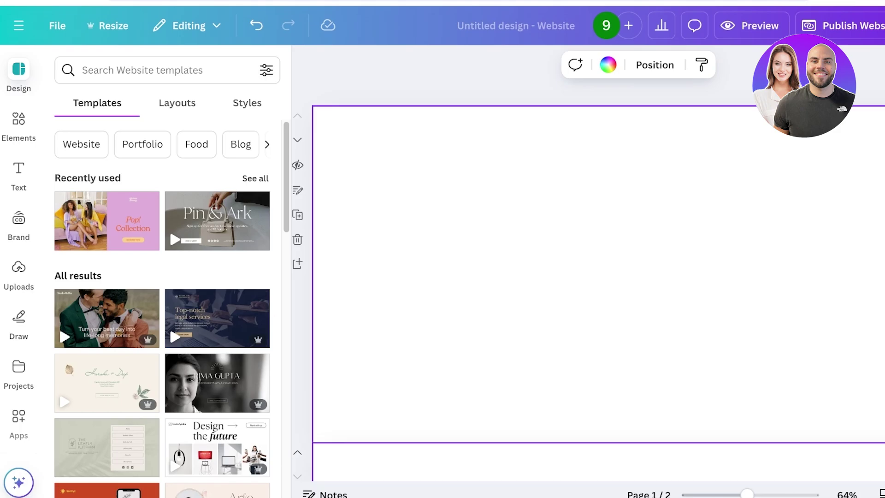
Search website templates for 'portfo', choose Portfolio Websites and browse the results
click(138, 70)
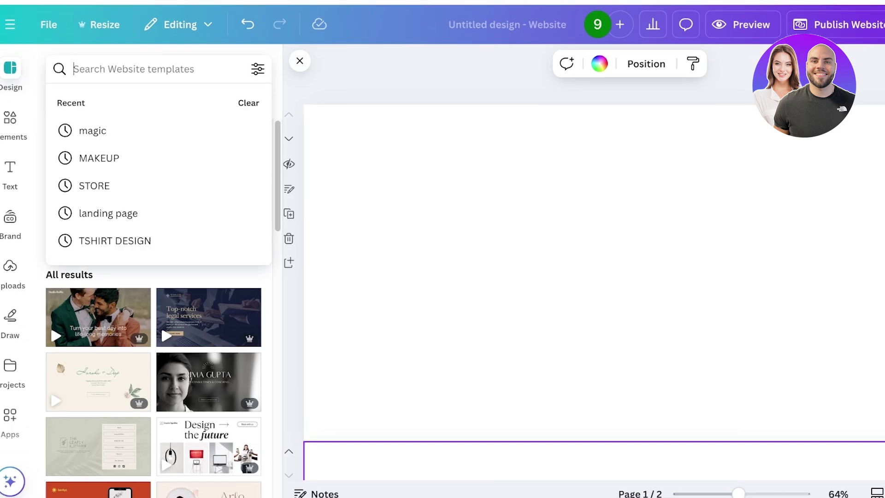
text(portfo)
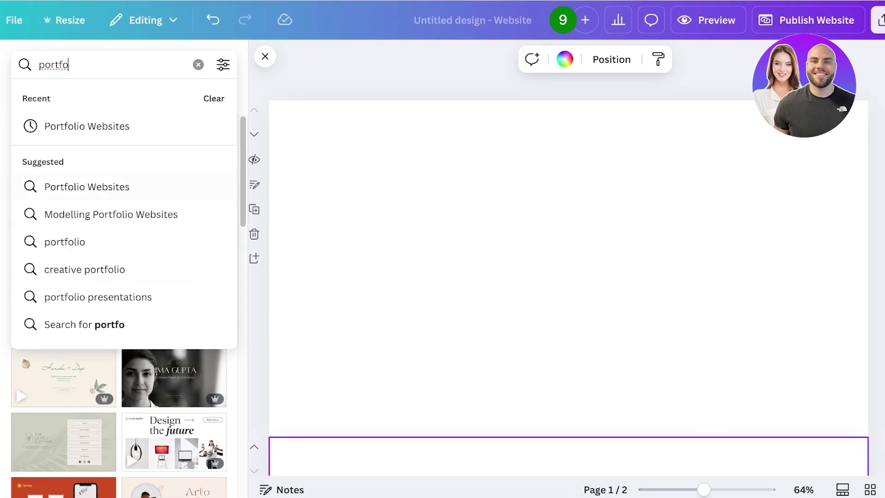
click(87, 186)
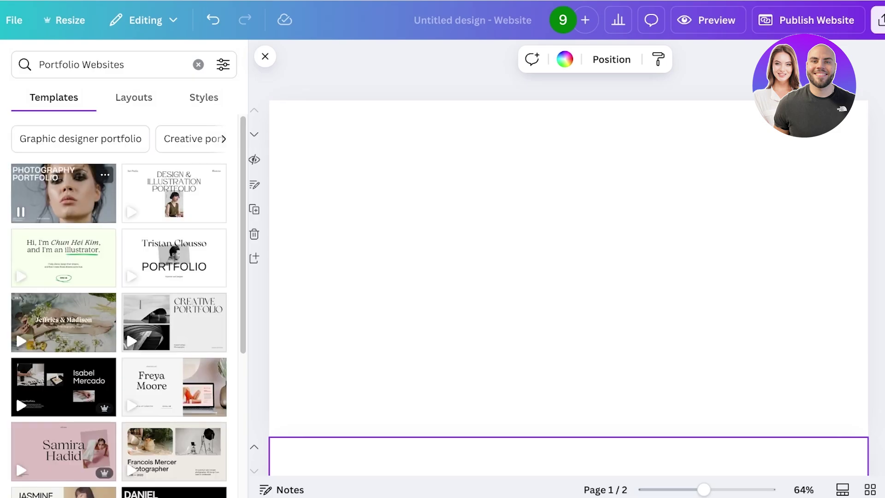
scroll(131, 299, down, 4)
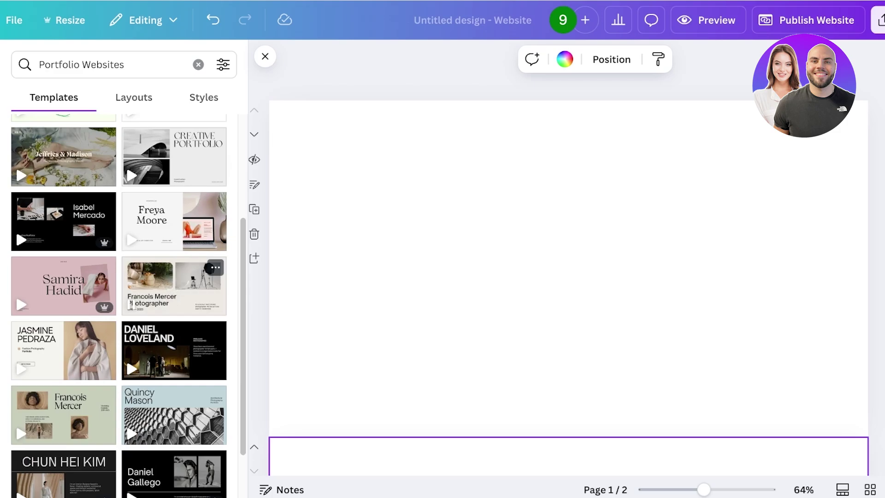
scroll(92, 309, down, 3)
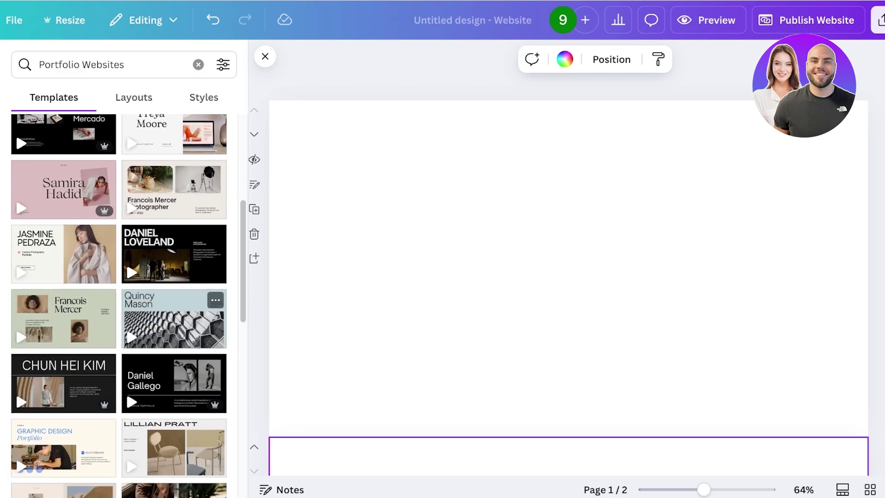
scroll(92, 308, down, 3)
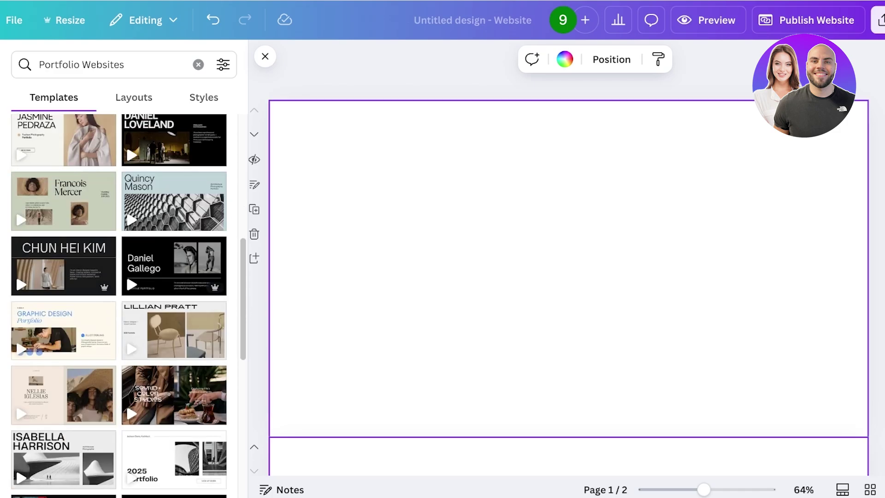
scroll(174, 276, down, 3)
scroll(173, 277, down, 4)
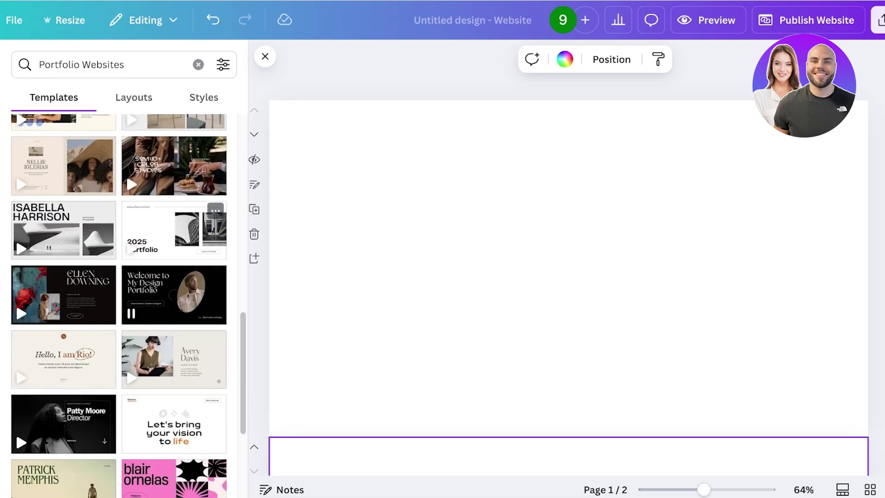
scroll(173, 276, down, 5)
scroll(174, 208, up, 20)
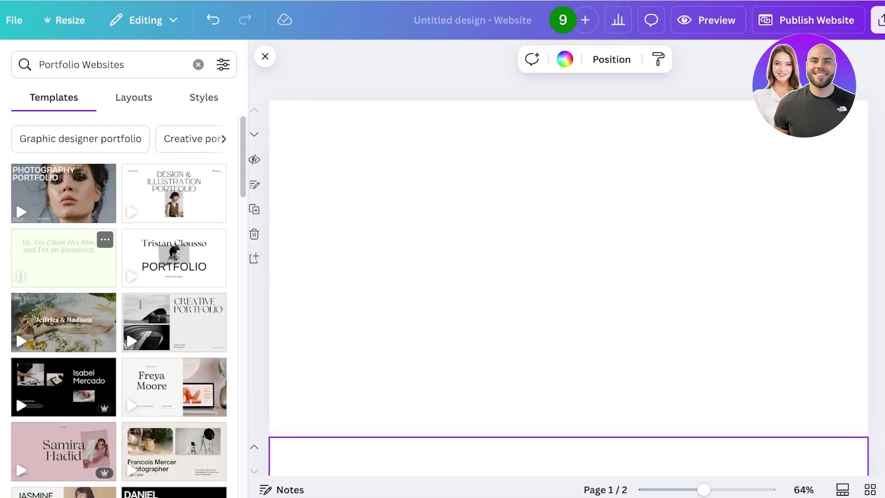
scroll(64, 258, down, 3)
Open the pink modeling portfolio template and apply its Lovelace style to the pages
click(63, 304)
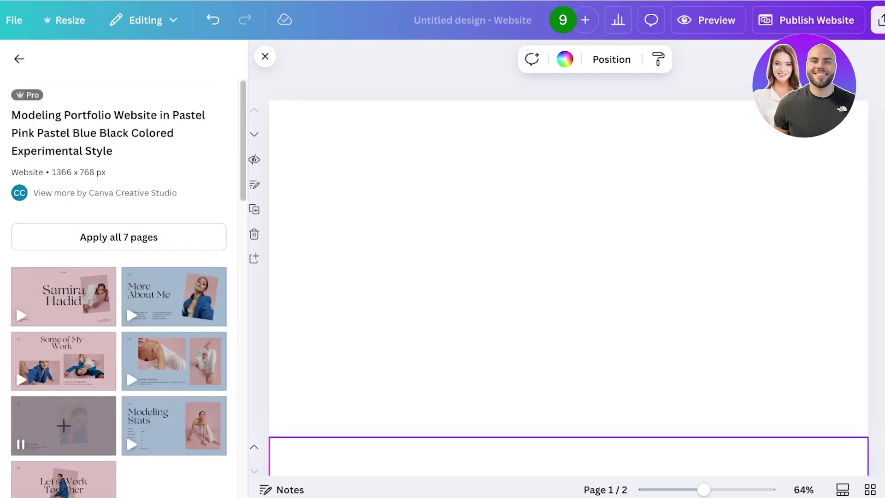
scroll(172, 312, down, 2)
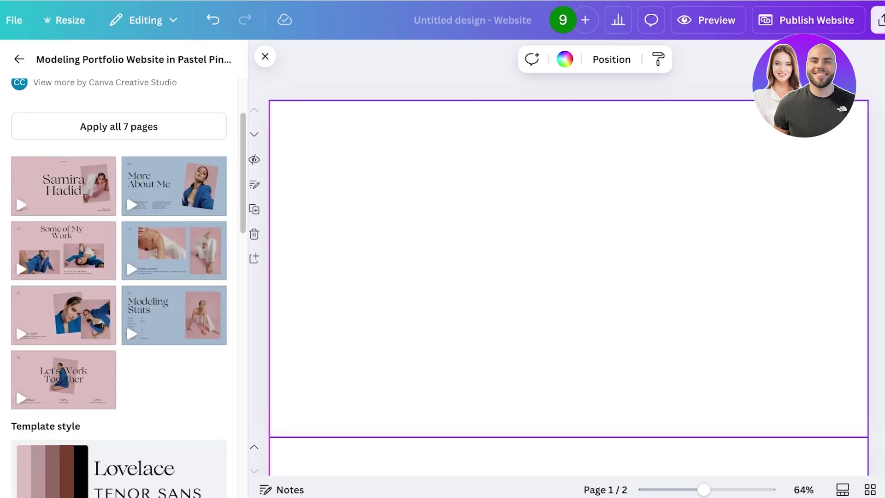
scroll(568, 267, down, 3)
scroll(125, 286, down, 5)
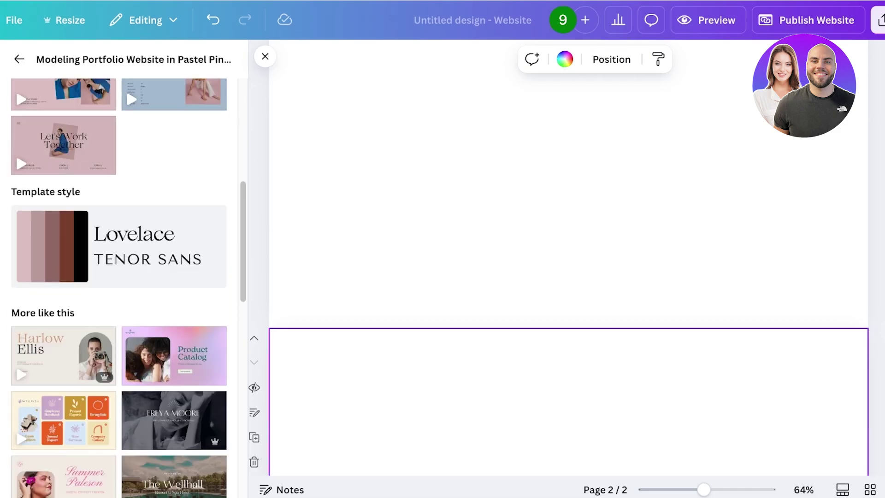
click(52, 246)
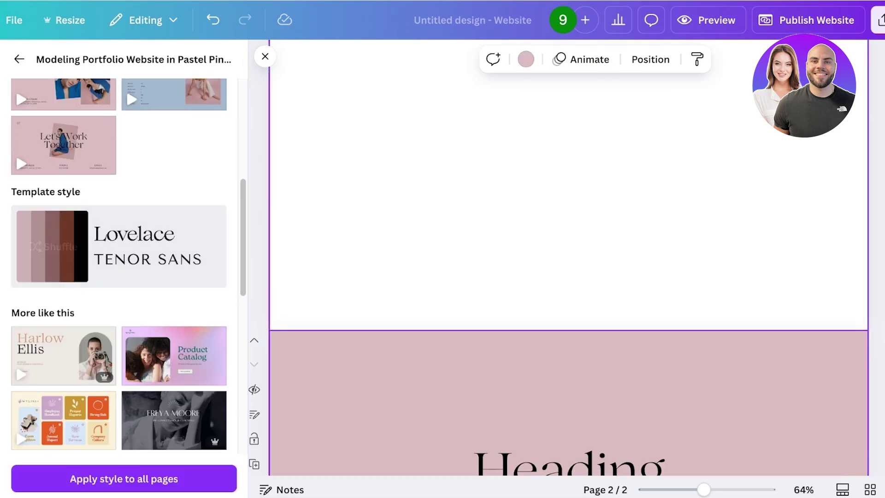
scroll(568, 268, up, 3)
click(52, 247)
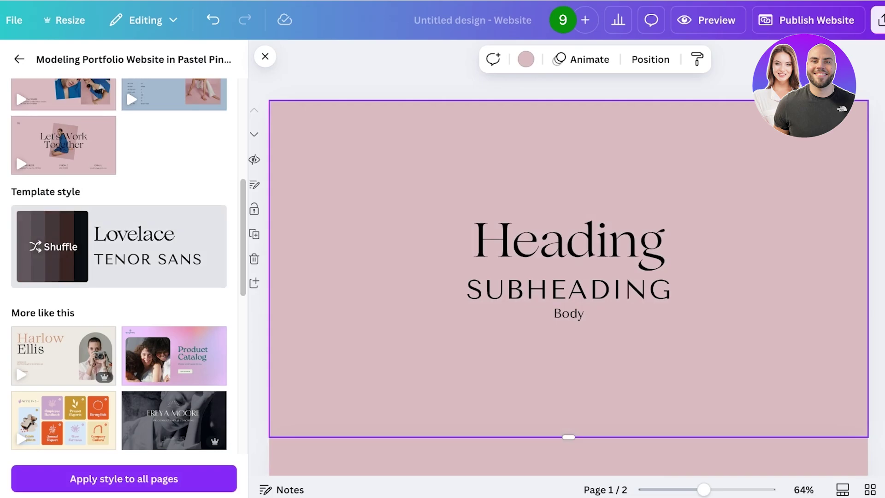
Shuffle page 1's colour palette until its background turns dark mauve
click(52, 246)
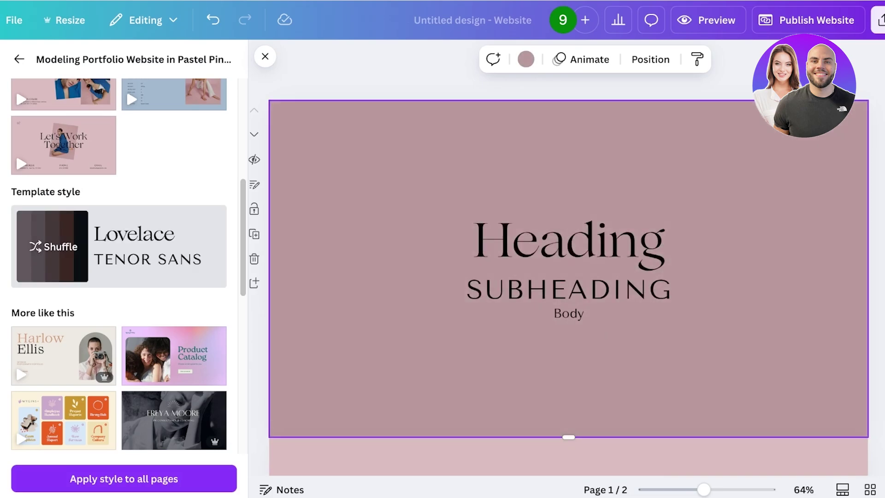
click(53, 246)
click(52, 246)
click(52, 246)
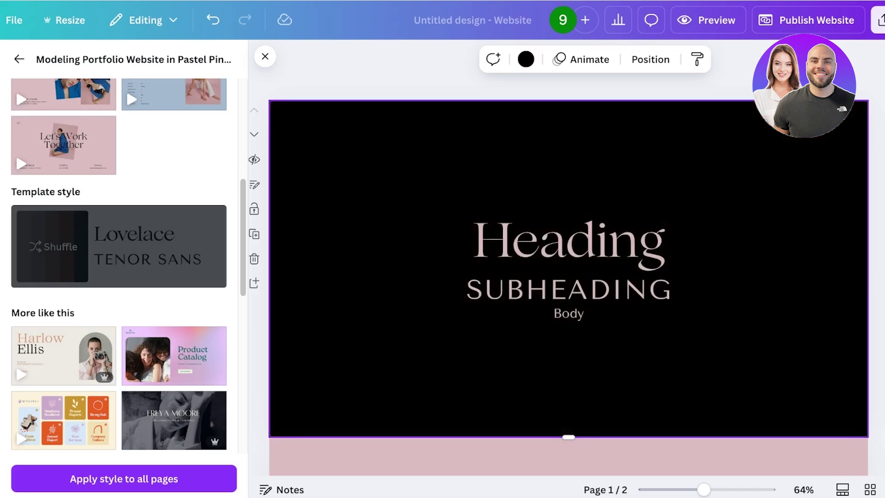
click(53, 246)
click(525, 59)
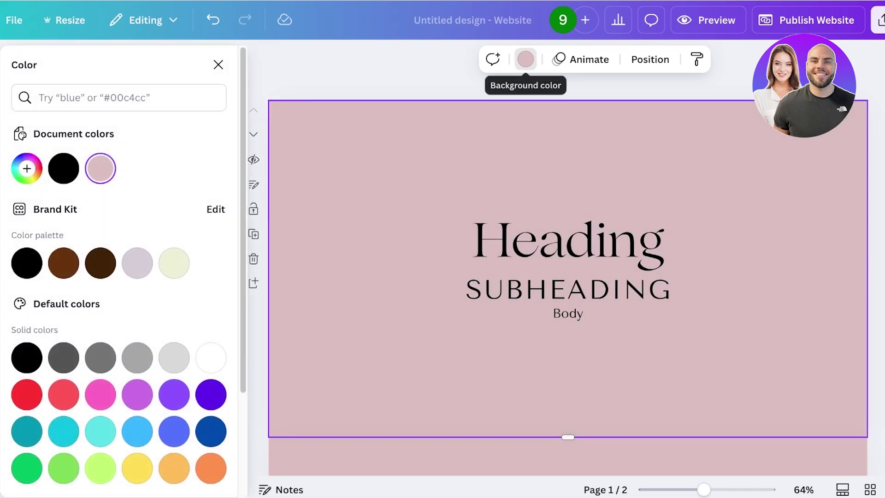
click(525, 60)
click(52, 246)
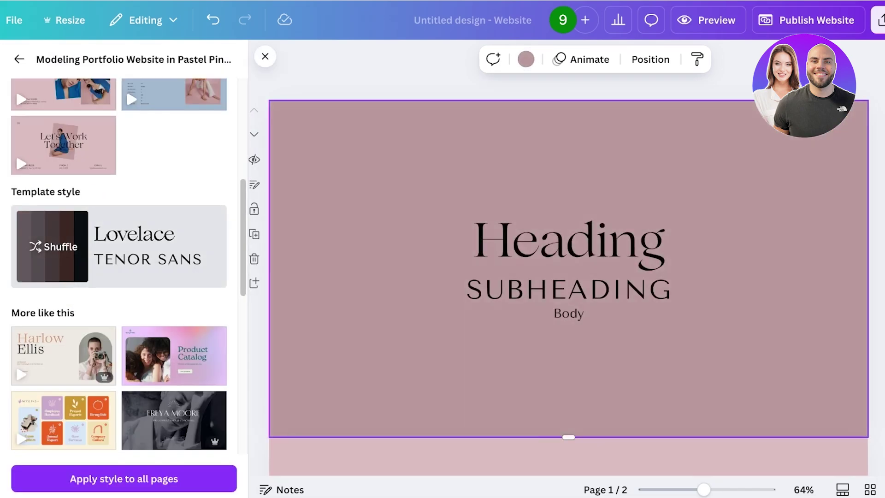
scroll(119, 266, down, 3)
scroll(569, 277, down, 5)
scroll(569, 276, up, 5)
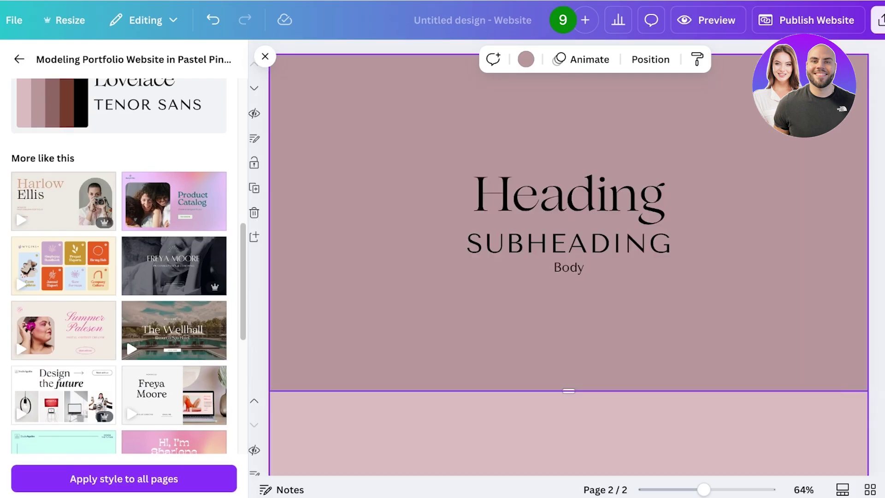
scroll(569, 230, up, 2)
scroll(119, 266, up, 3)
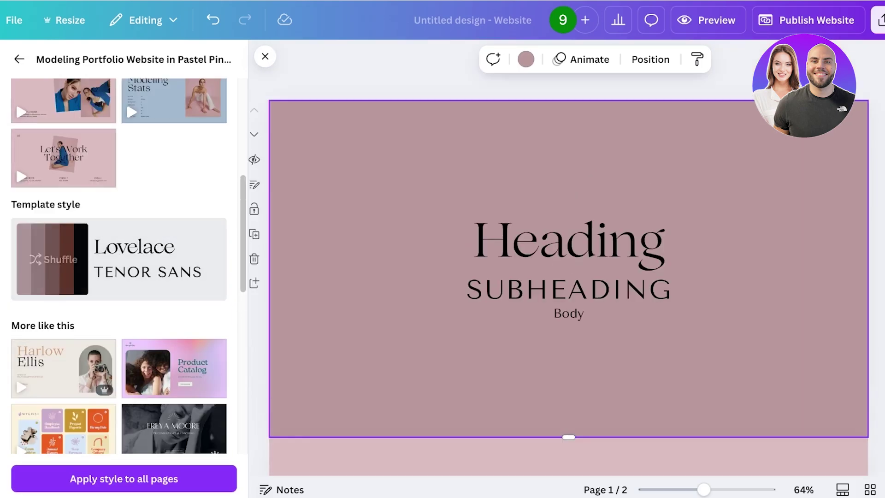
scroll(119, 267, up, 6)
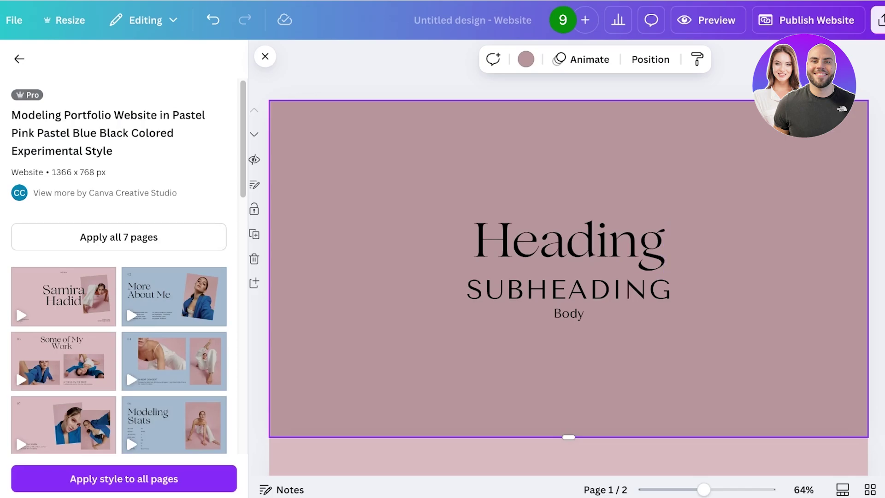
Replace the heading with the stylist's name, subheading 'MAKEUPARTIST / STYLIST', body 'learn your personal aura'
click(19, 59)
click(569, 243)
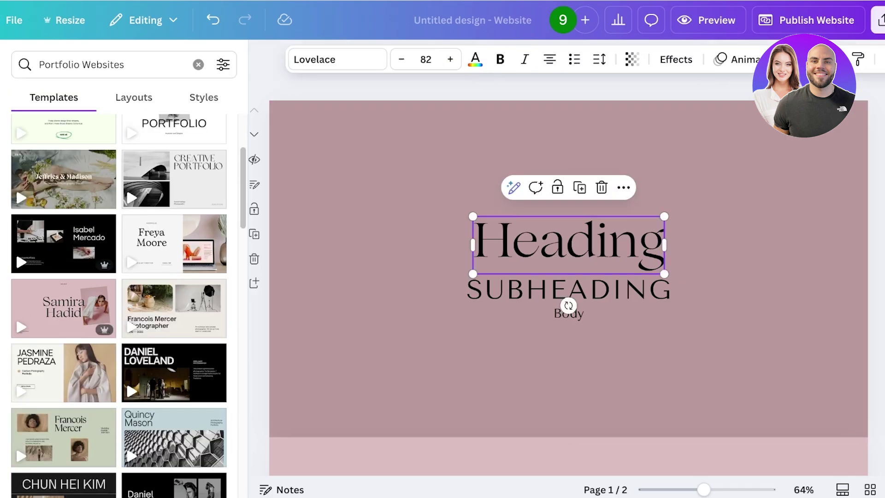
click(569, 243)
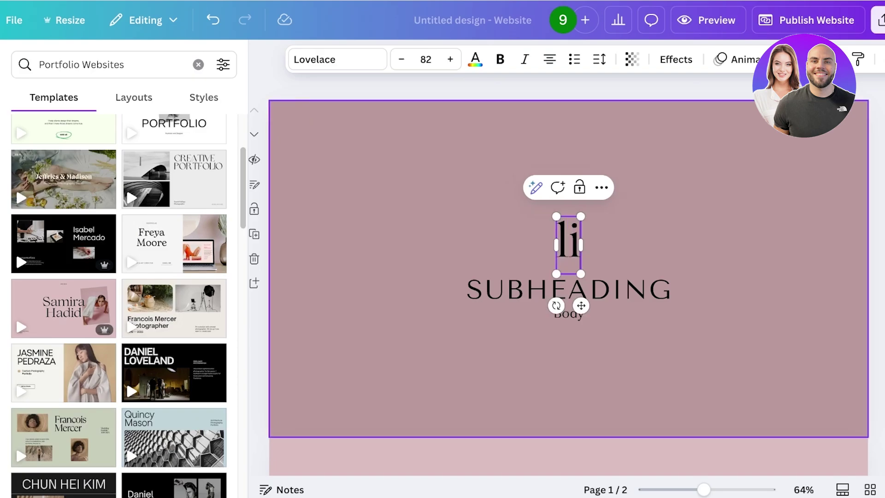
click(569, 289)
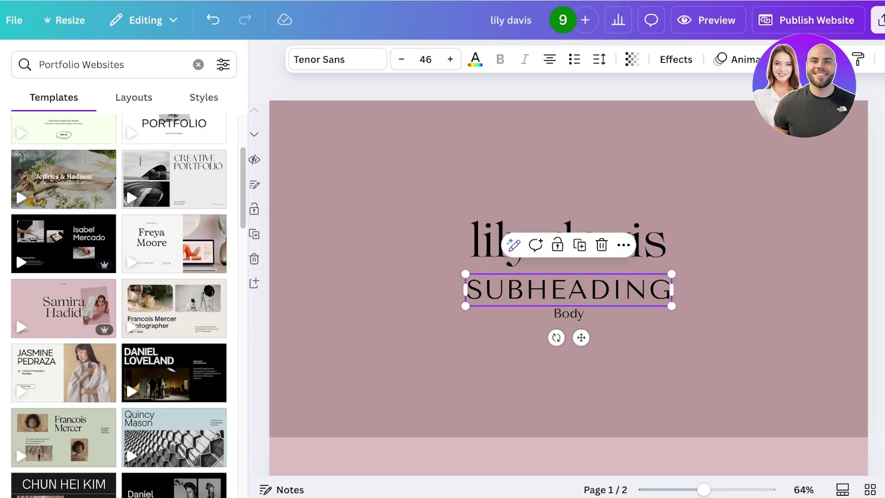
click(568, 289)
text(MAKEUPARTIS)
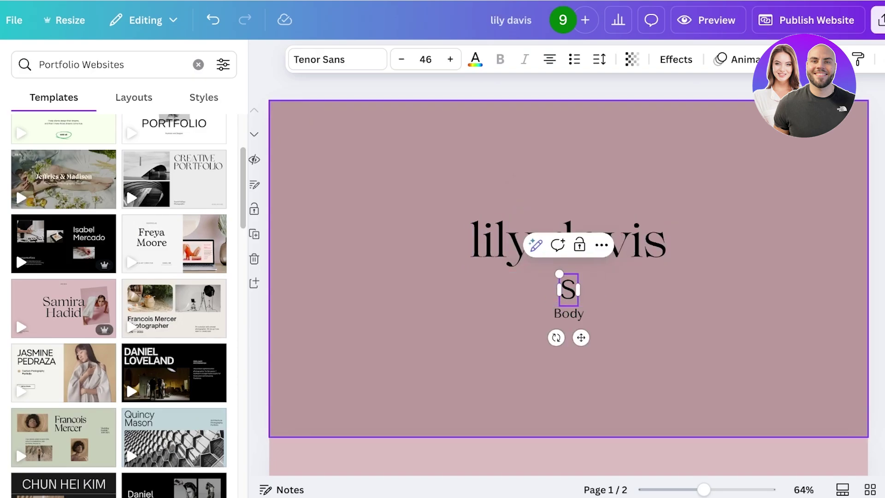
text(T / STYLIST)
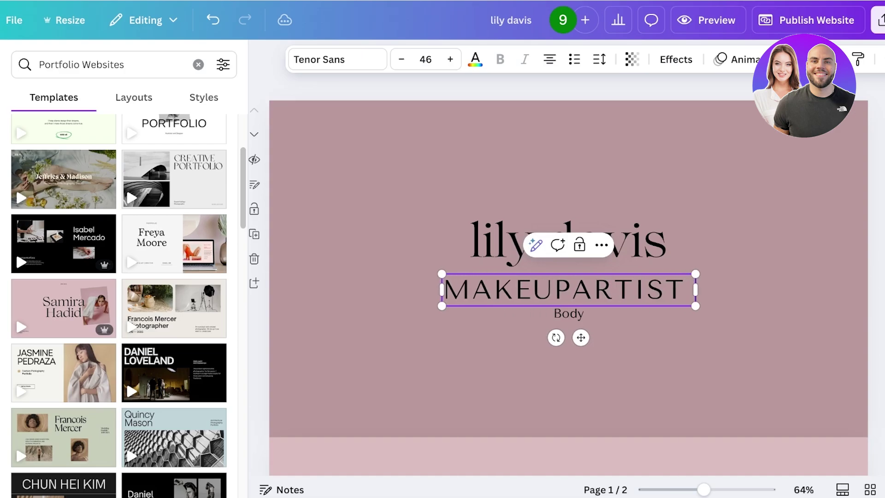
double_click(568, 314)
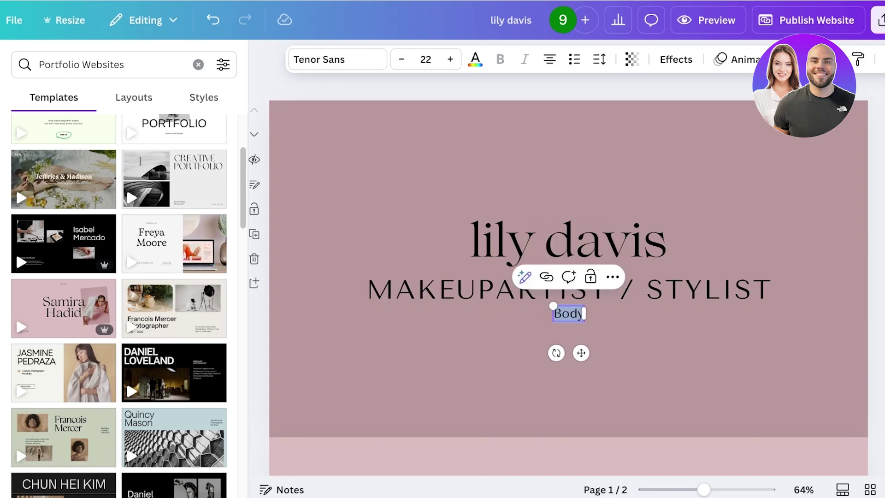
text(lea)
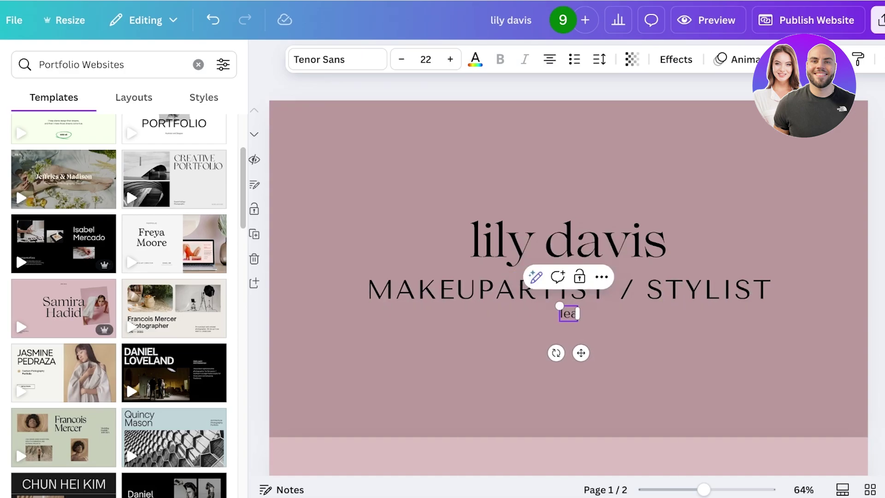
text(rn your per)
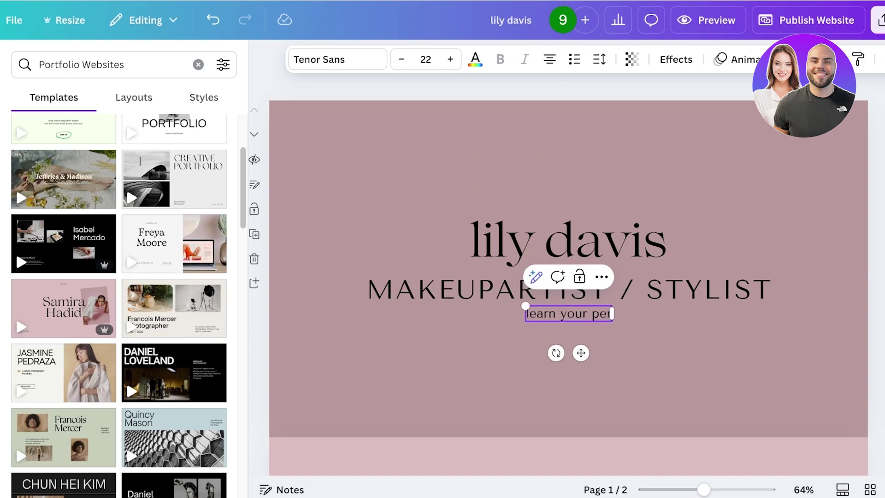
text(sonal aura)
click(607, 378)
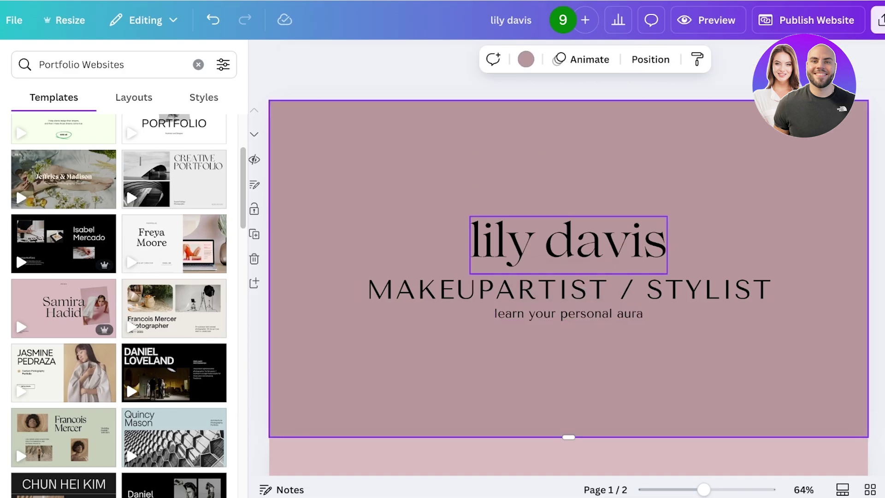
Shrink the three title texts together and move them up-left
drag(355, 203, 626, 283)
drag(496, 230, 433, 226)
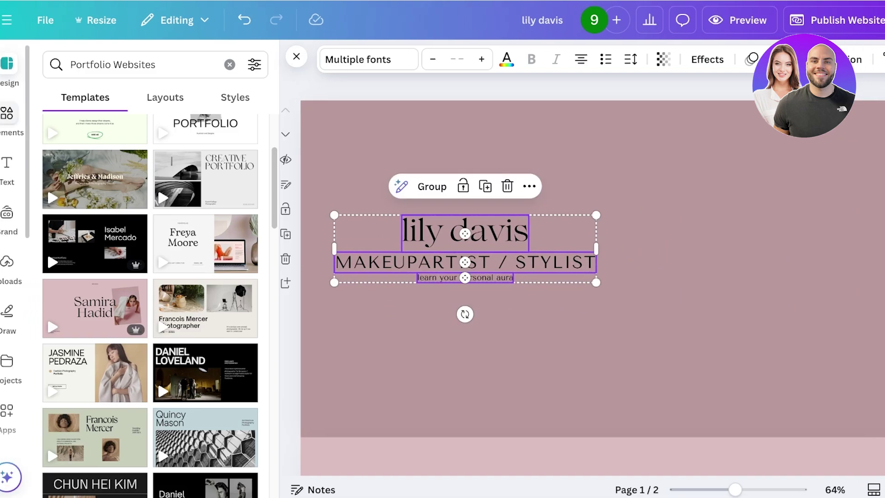
click(6, 113)
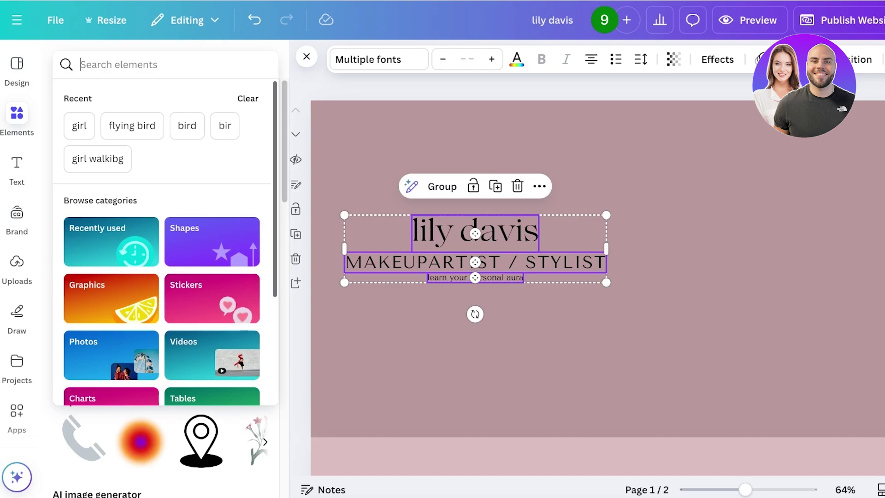
Search elements for 'frame', try a torn-edge frame, then undo it
text(frame)
key(Return)
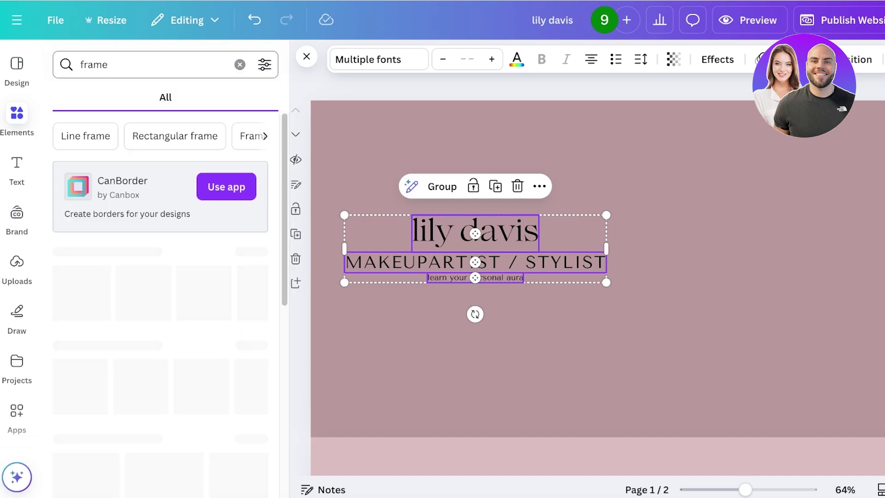
scroll(160, 286, down, 4)
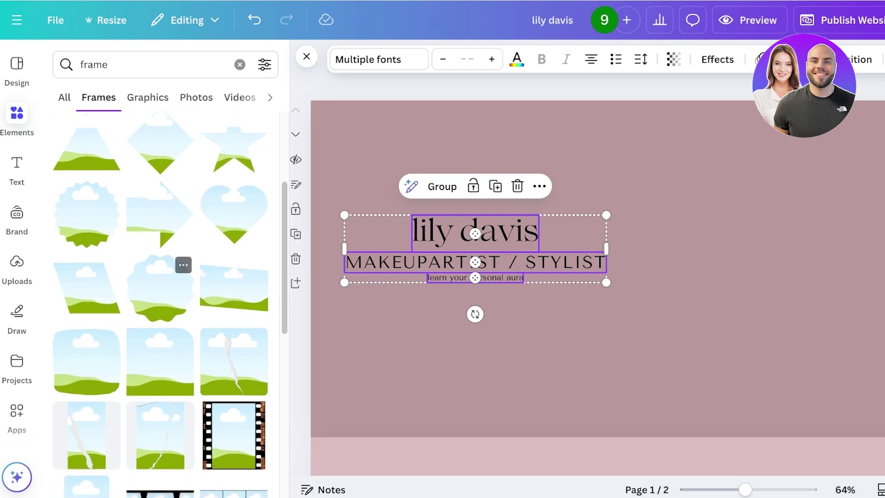
scroll(160, 277, down, 3)
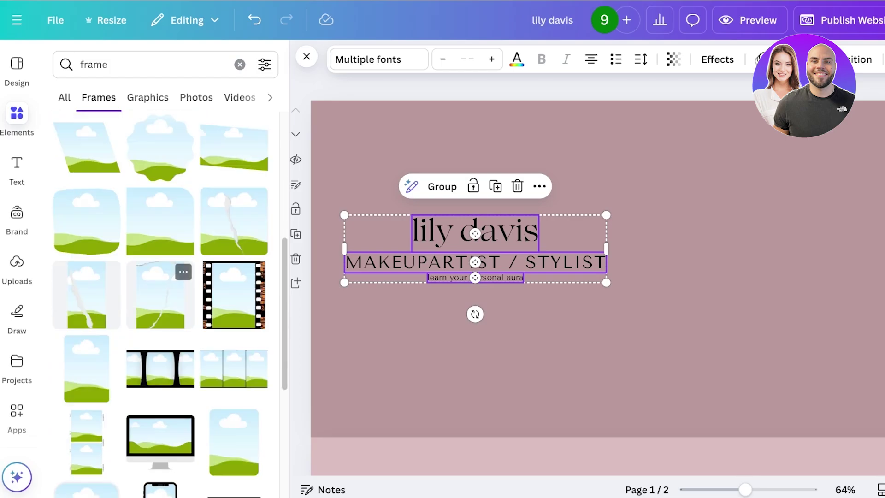
scroll(161, 286, down, 3)
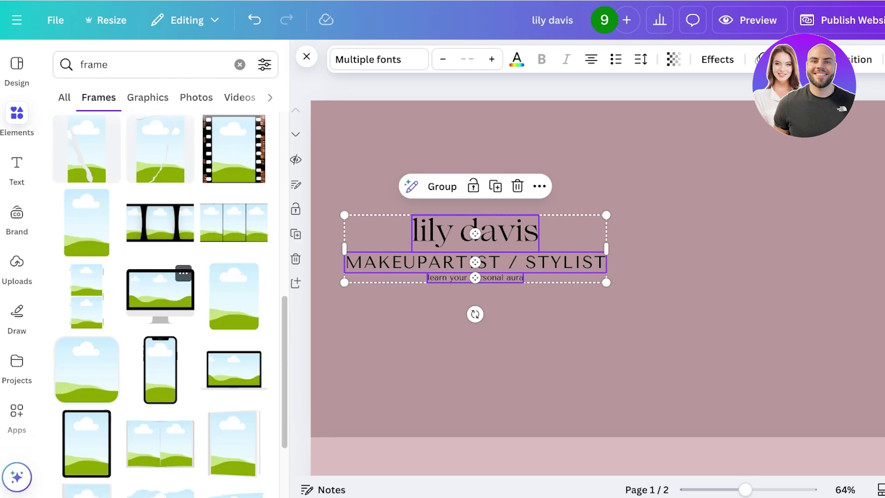
scroll(160, 295, down, 3)
click(160, 382)
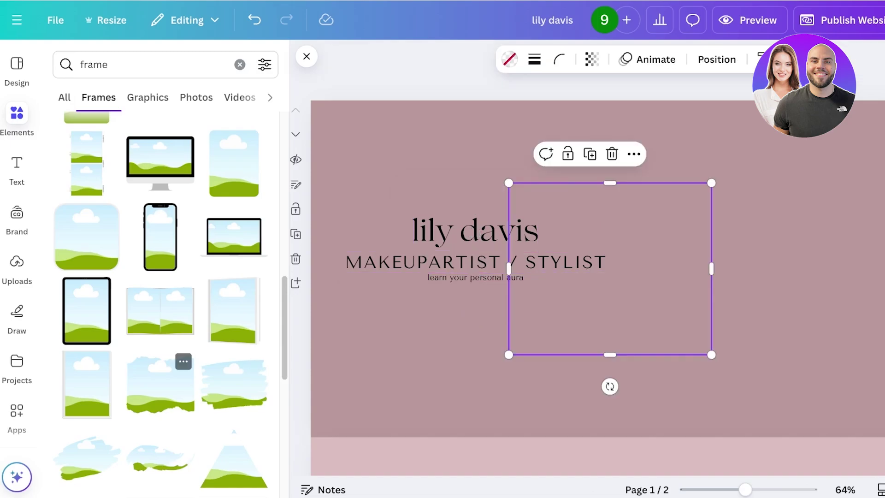
drag(610, 268, 402, 215)
key(ctrl+z)
key(ctrl+z)
key(ctrl+z)
key(ctrl+z)
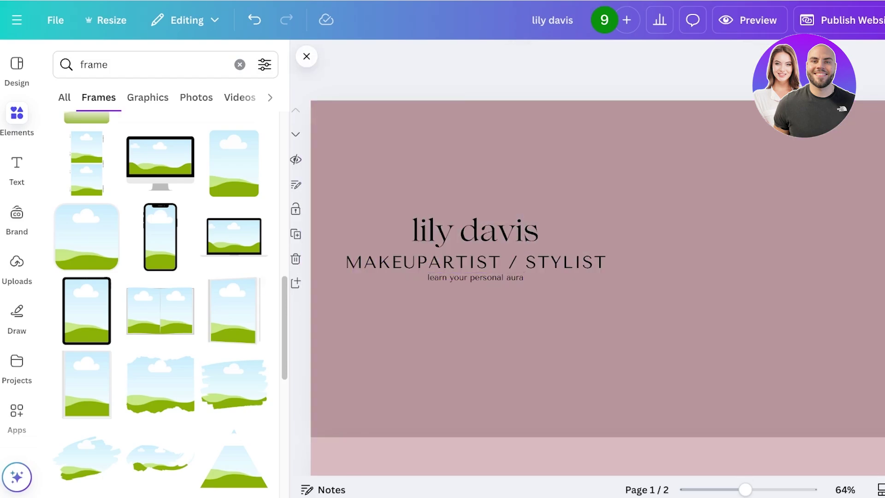
Add the wide torn-paper frame from a 'paper frame' search and stretch it nearly page-wide
scroll(159, 350, down, 5)
scroll(159, 323, down, 5)
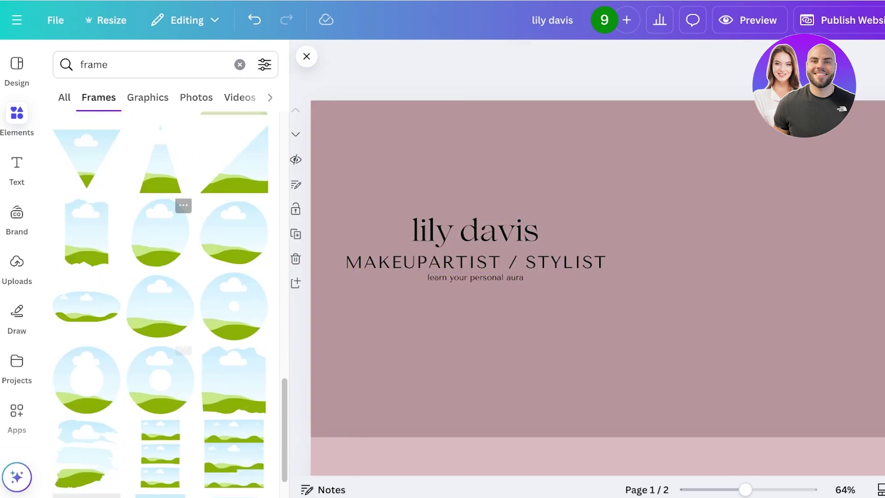
scroll(159, 332, down, 10)
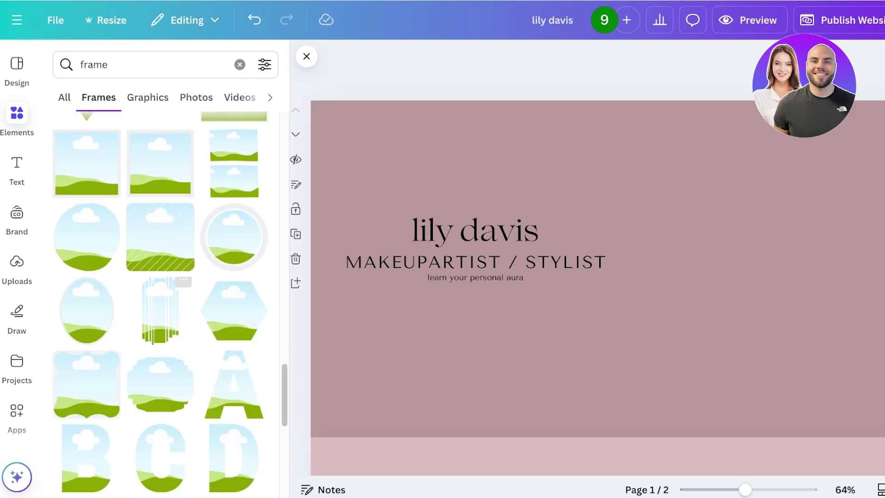
scroll(159, 304, down, 5)
click(138, 65)
click(239, 64)
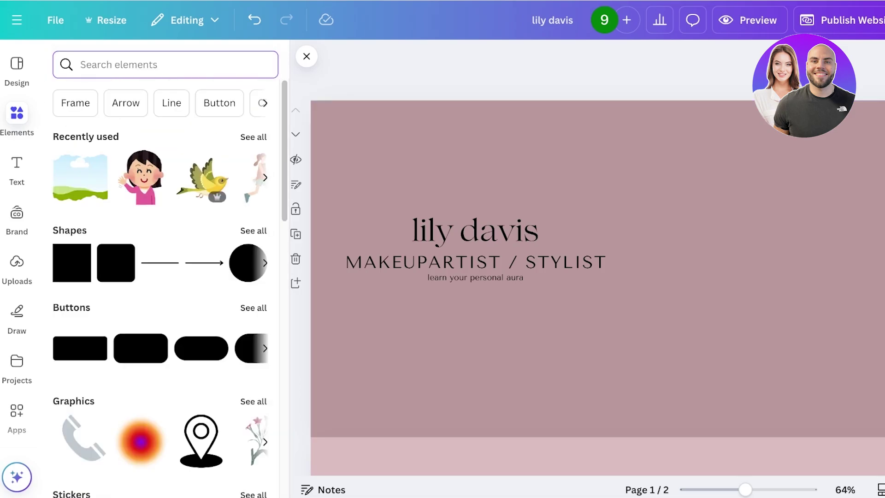
text(paper g)
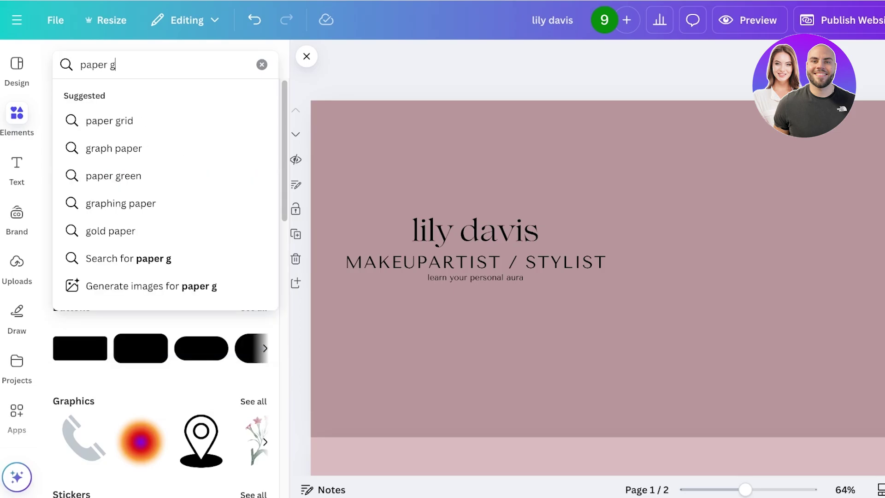
key(BackSpace)
text(frame)
key(Return)
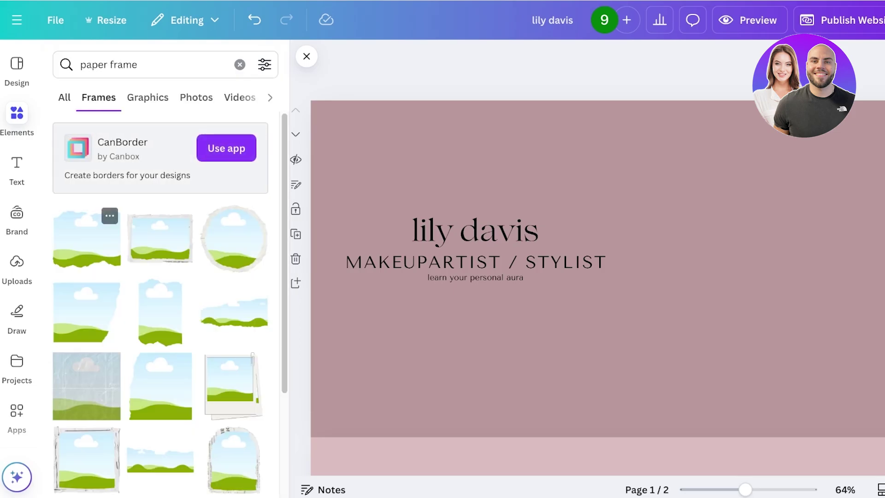
click(234, 314)
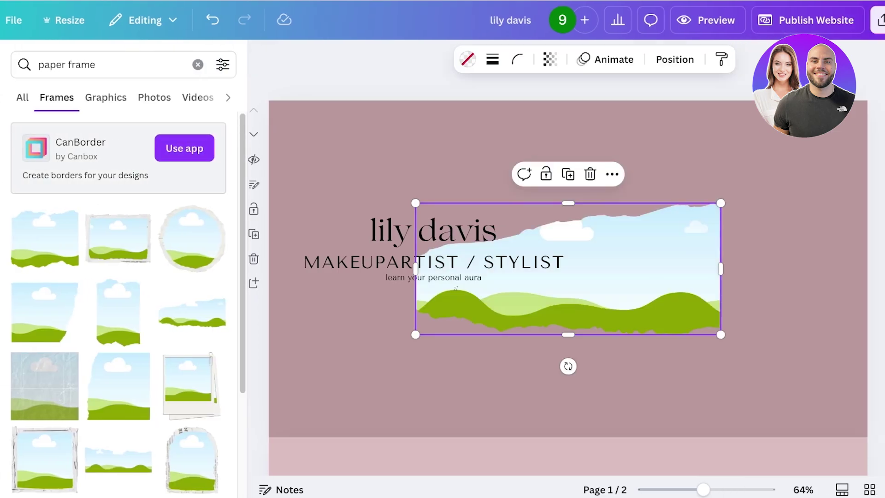
drag(568, 268, 407, 217)
drag(559, 282, 874, 404)
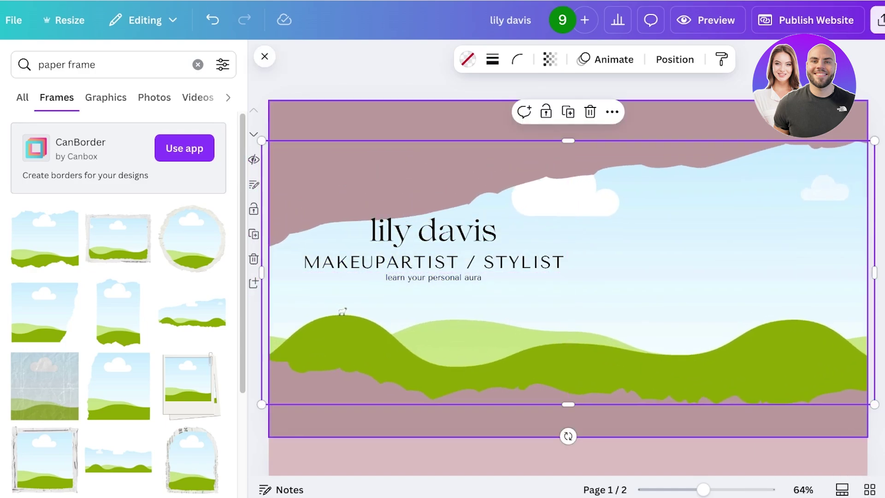
drag(262, 140, 253, 160)
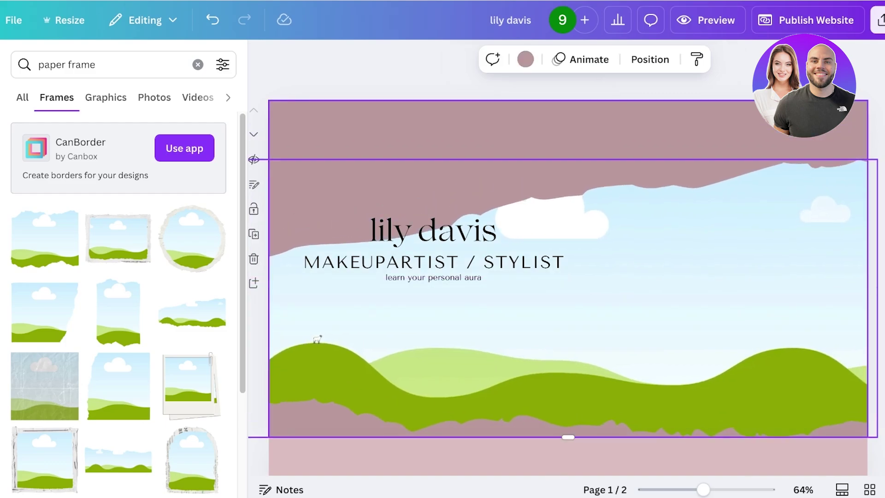
Move the name heading to the upper left with the subtitle and tagline beneath it
click(433, 262)
click(600, 314)
click(434, 229)
drag(434, 230, 378, 146)
drag(433, 262, 437, 176)
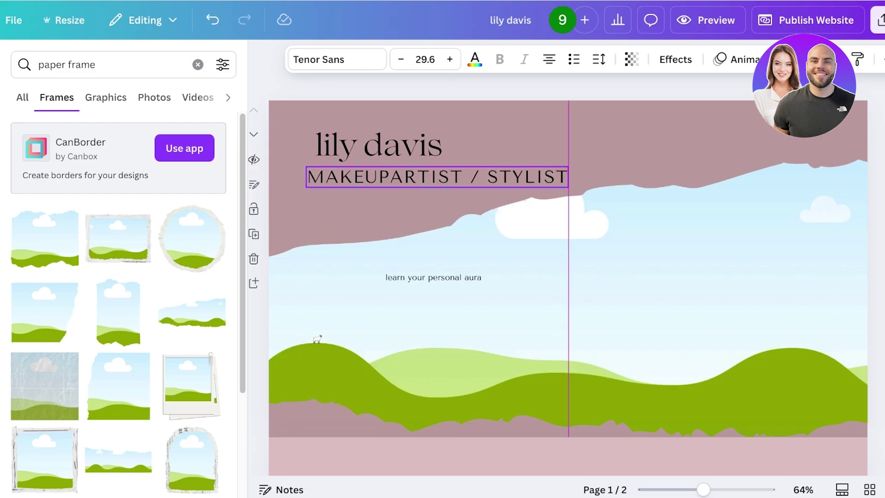
drag(433, 277, 364, 209)
Nudge the heading, subtitle and tagline slightly left so their edges line up
click(378, 146)
drag(379, 146, 373, 147)
click(369, 230)
drag(364, 210, 358, 198)
click(366, 147)
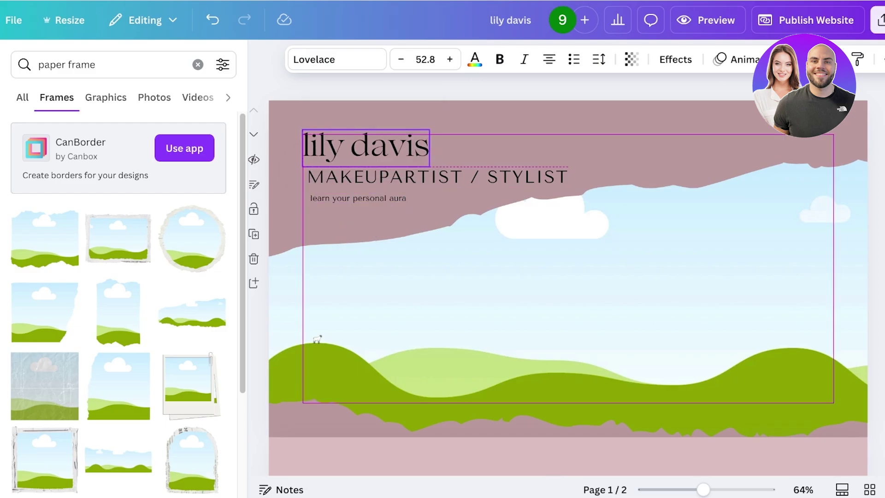
drag(435, 177, 432, 177)
click(358, 198)
drag(358, 198, 355, 197)
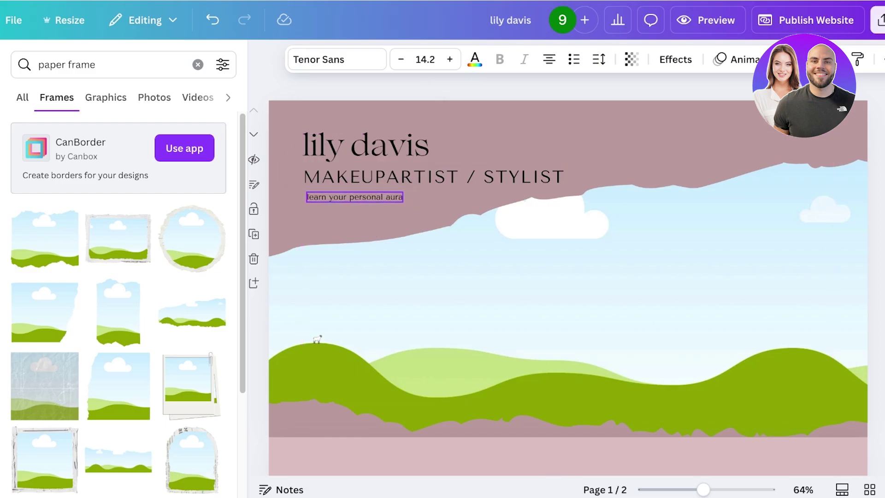
click(366, 147)
click(369, 221)
click(433, 177)
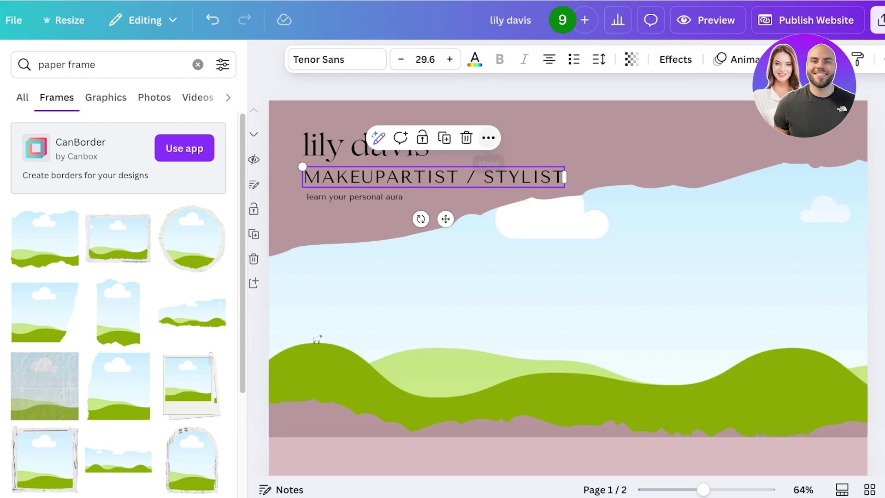
Set the subtitle's line spacing to 1.23 and reduce its letter spacing
click(489, 138)
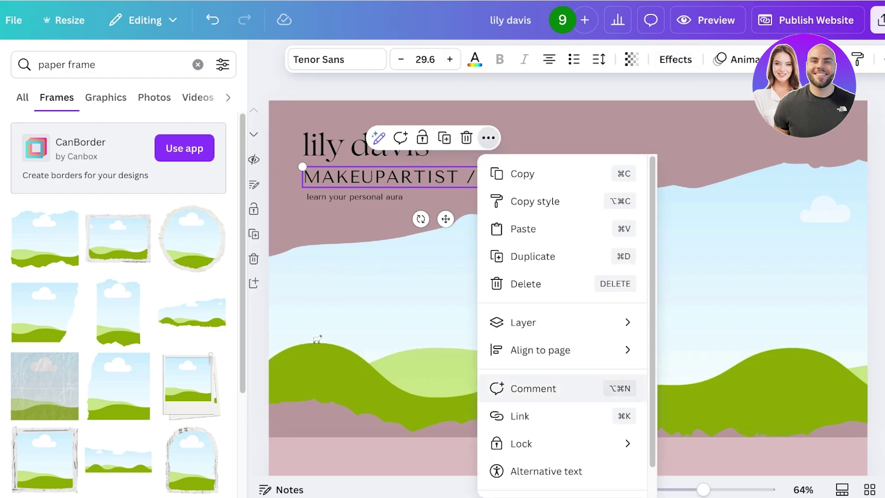
key(Escape)
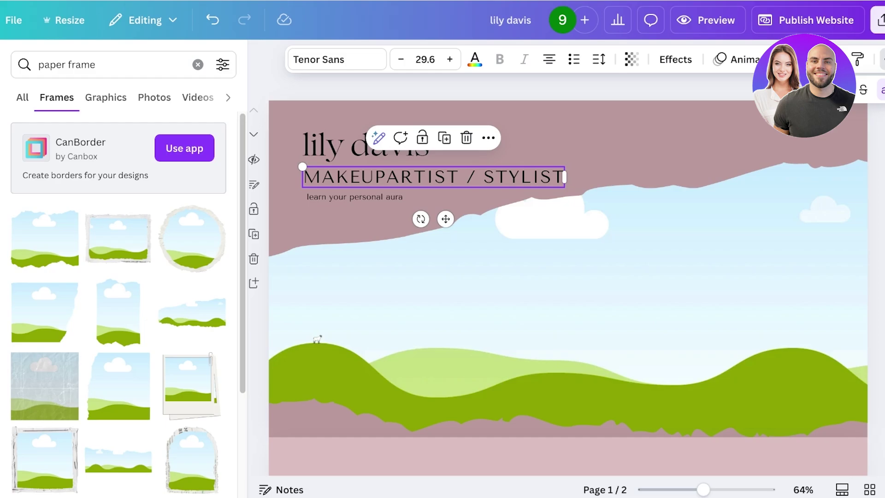
click(599, 59)
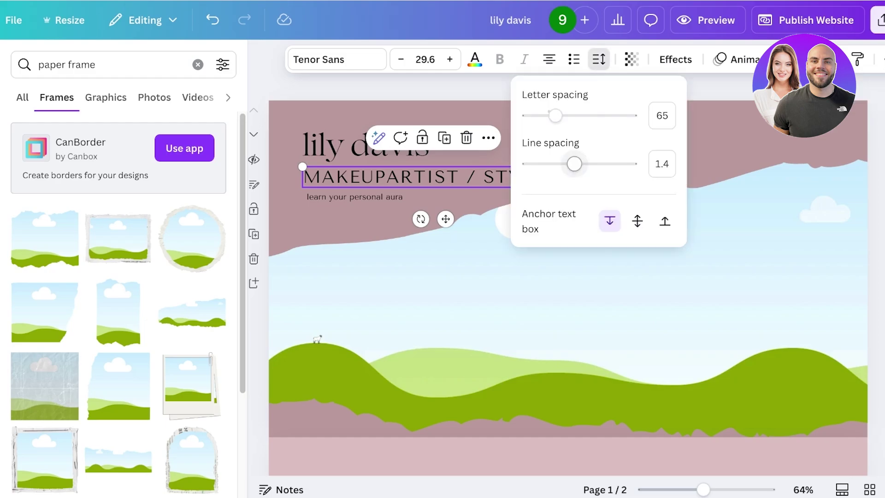
mouse_move(574, 163)
mouse_down()
mouse_move(566, 164)
mouse_move(579, 163)
mouse_up()
mouse_move(555, 115)
mouse_down()
mouse_move(534, 115)
mouse_move(548, 116)
mouse_up()
click(554, 300)
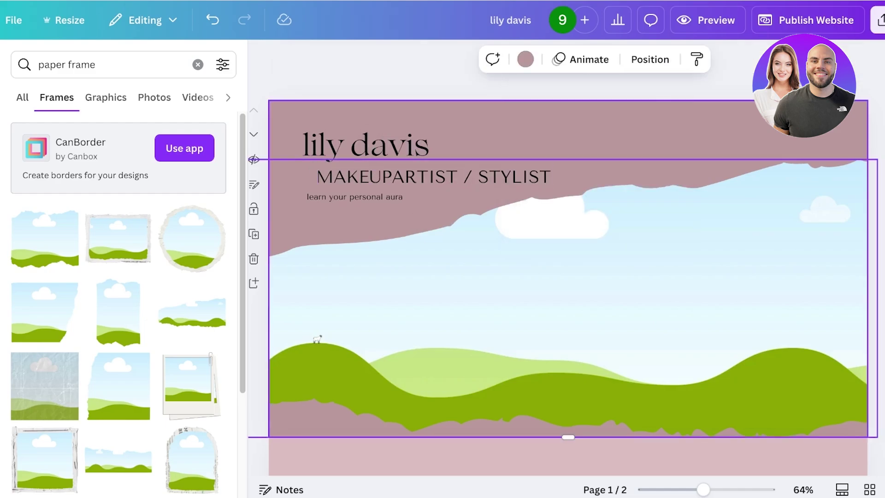
Capitalize the first letter of the stylist's name in the heading
click(419, 176)
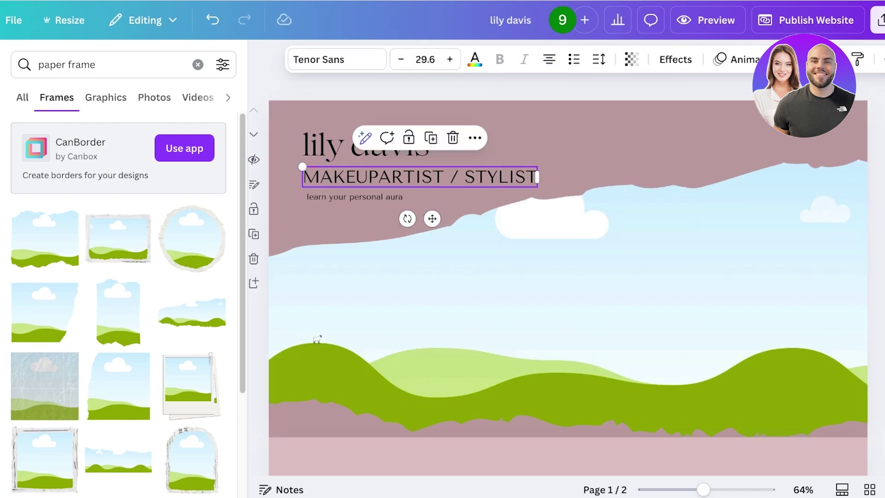
click(323, 148)
key(BackSpace)
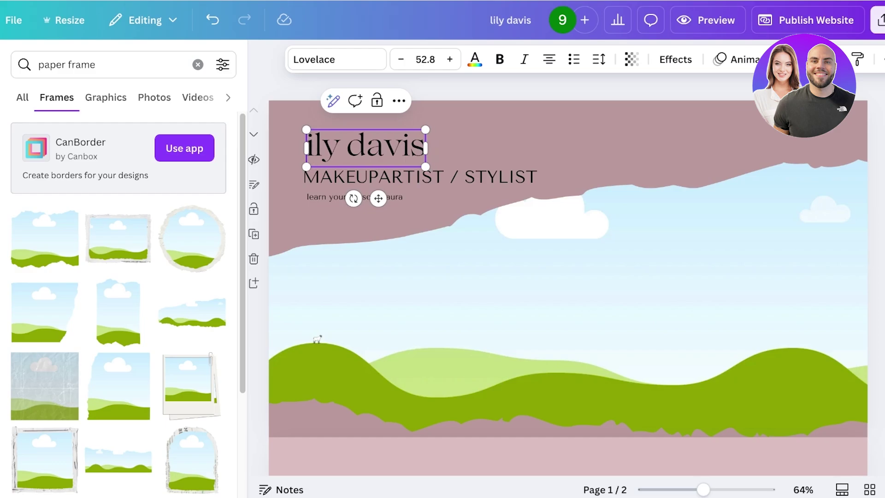
text(L)
Shift the MAKEUPARTIST / STYLIST line left and up, tucking the tagline beneath it
click(414, 177)
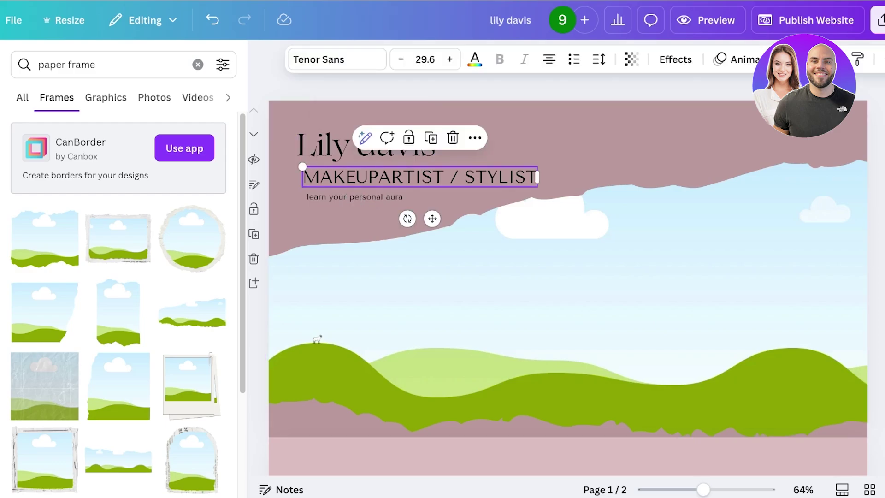
drag(415, 177, 409, 177)
drag(355, 197, 345, 192)
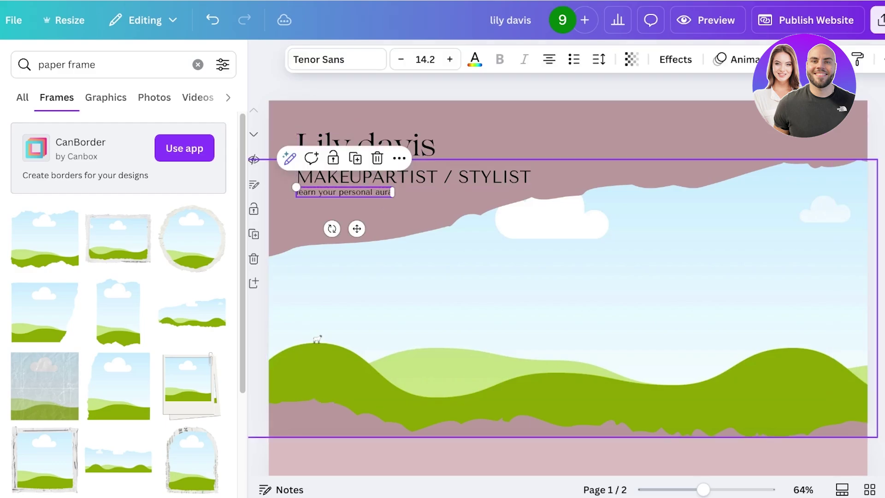
click(415, 177)
key(Up)
key(Up)
key(Up)
key(Up)
key(Up)
key(Up)
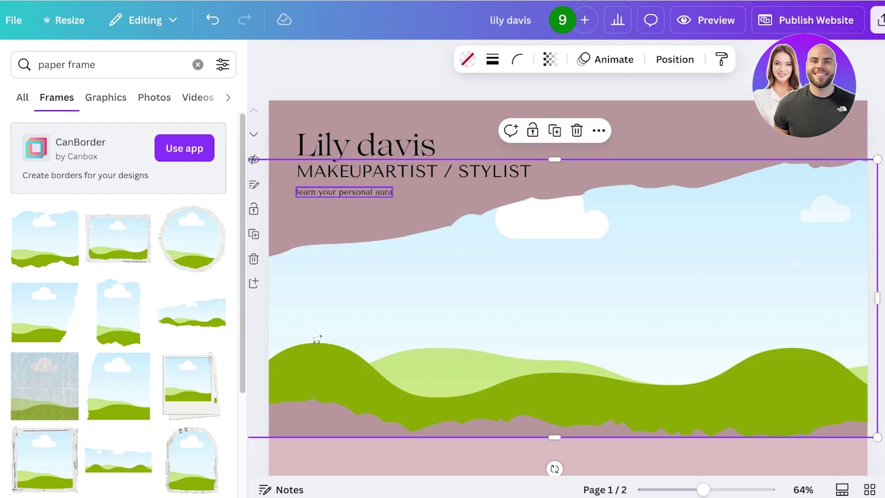
click(344, 192)
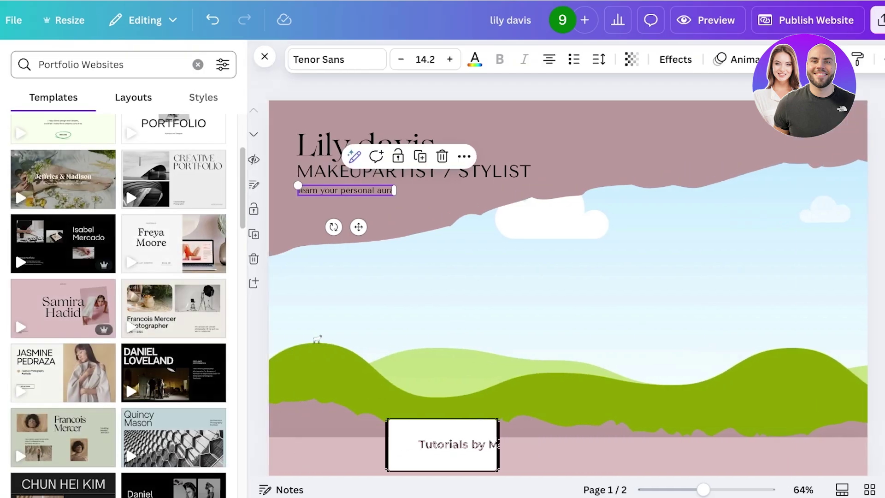
Clear the template search, run a 'paper frame' element search, then clear it
click(197, 65)
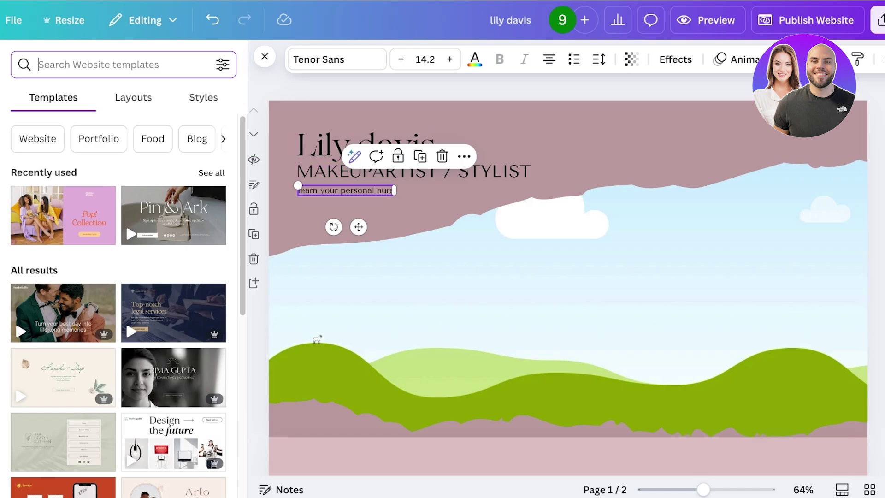
text(paper frame)
key(Return)
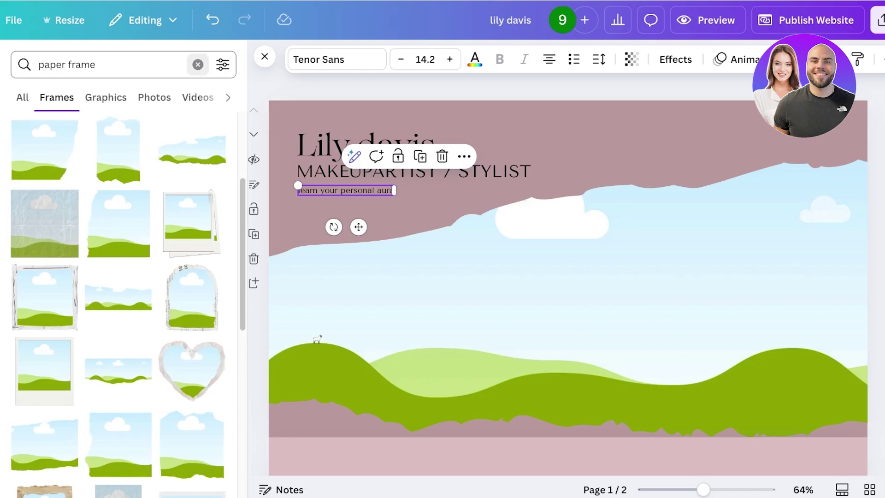
click(198, 65)
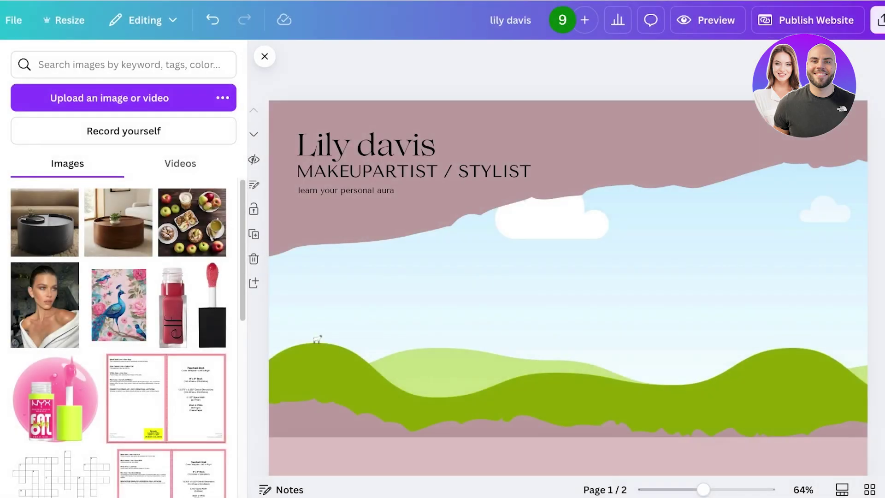
Try the woman's portrait photo on the hero, then undo and delete it
click(568, 269)
drag(45, 305, 657, 314)
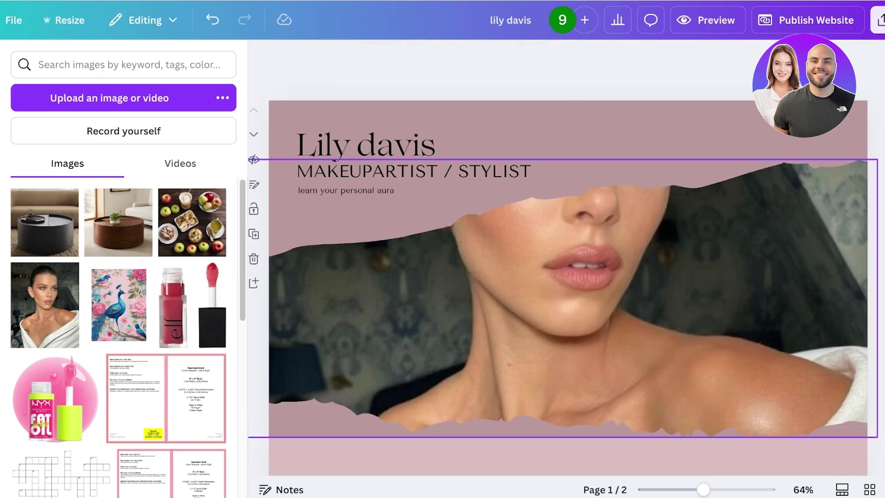
key(ctrl+z)
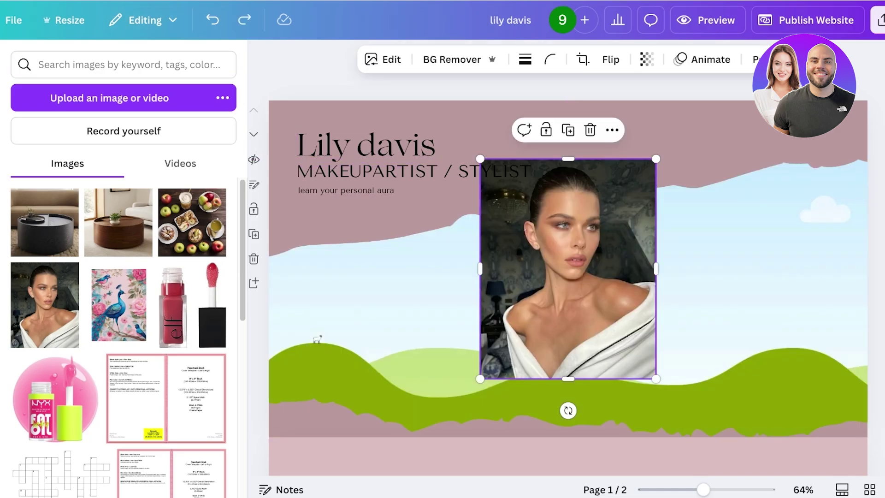
key(Delete)
Search 'fashion' photos and fit the pink-bag photo into the torn frame, adjusting its crop
click(129, 64)
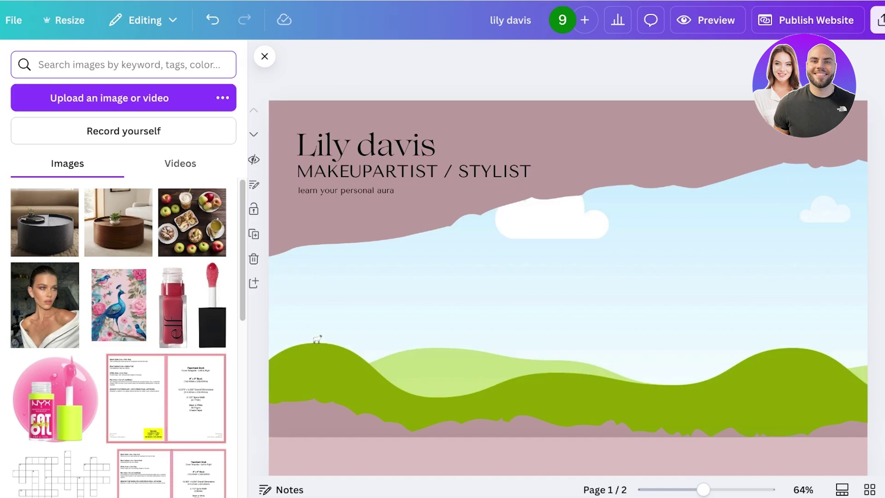
click(0, 115)
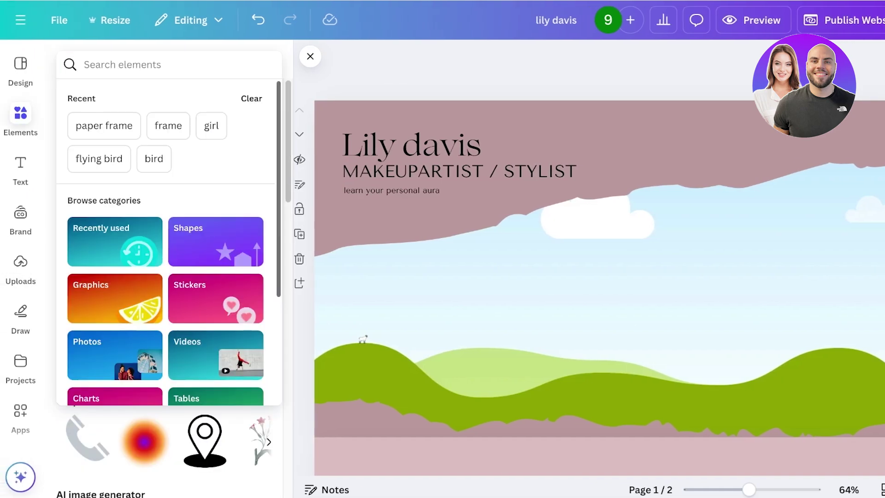
text(fashion)
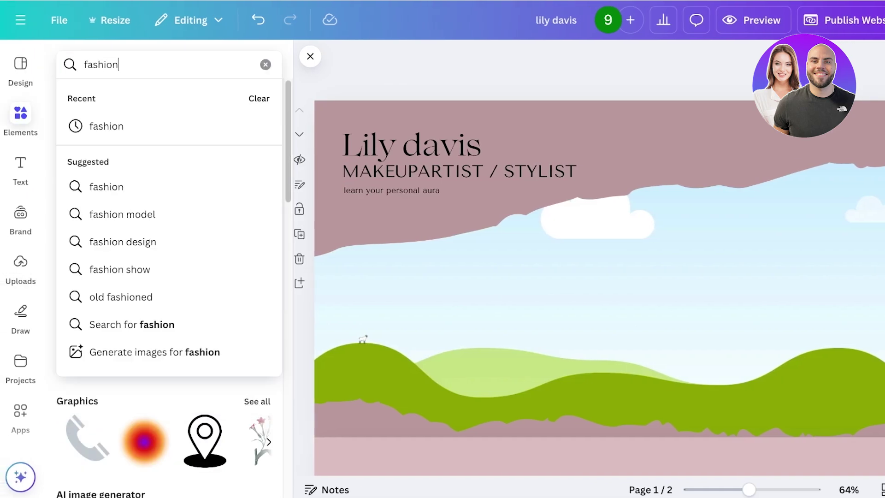
key(Return)
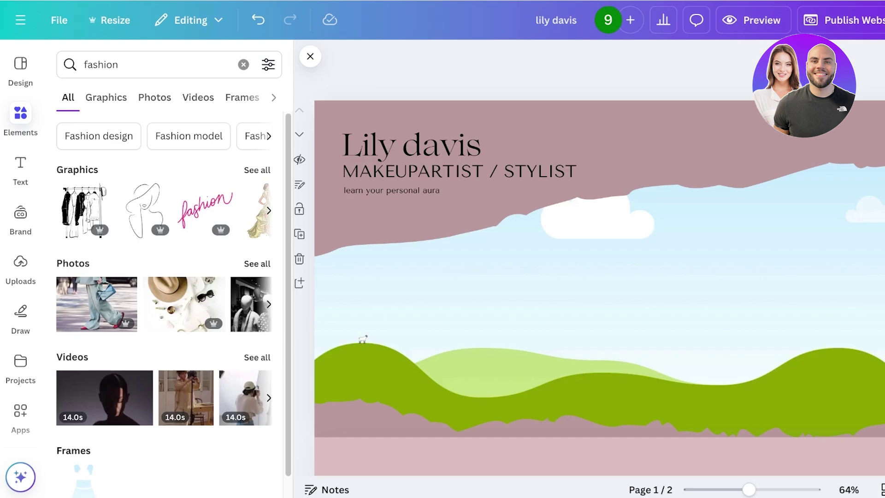
click(154, 97)
scroll(164, 305, down, 7)
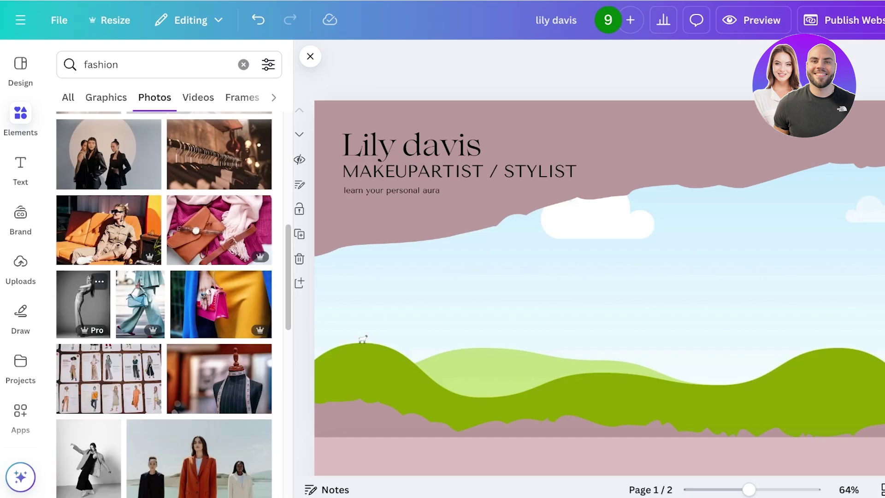
drag(221, 304, 593, 436)
double_click(593, 392)
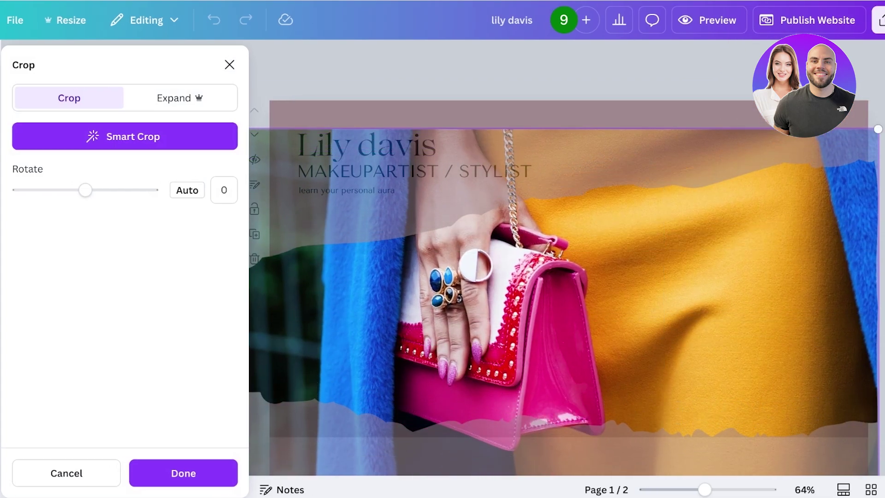
key(Return)
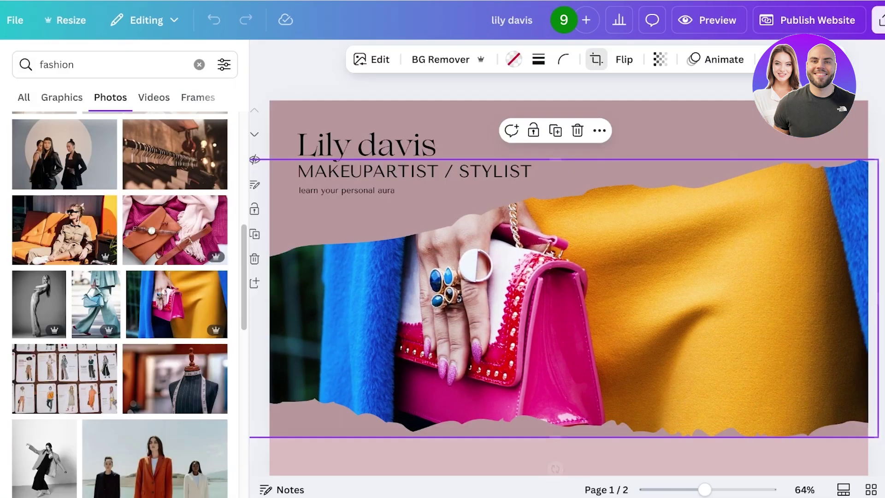
key(Escape)
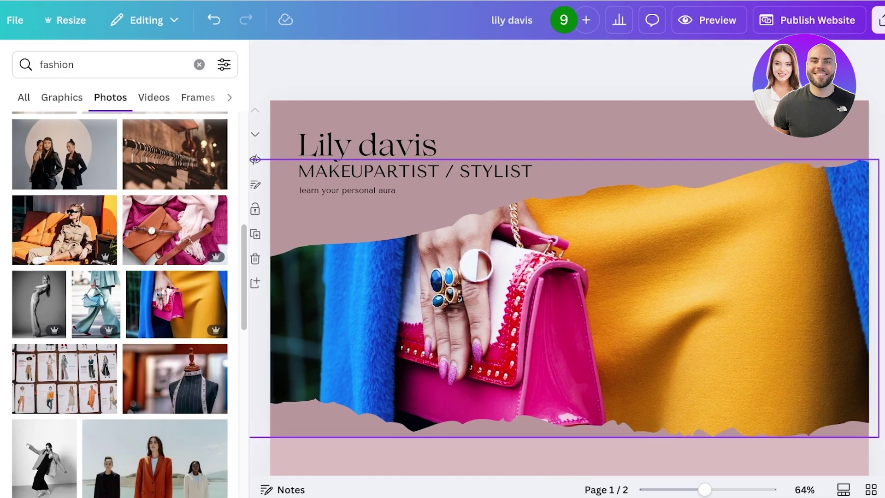
Set the hero page background to the document colour #dbbec0 light pink
click(599, 125)
click(527, 59)
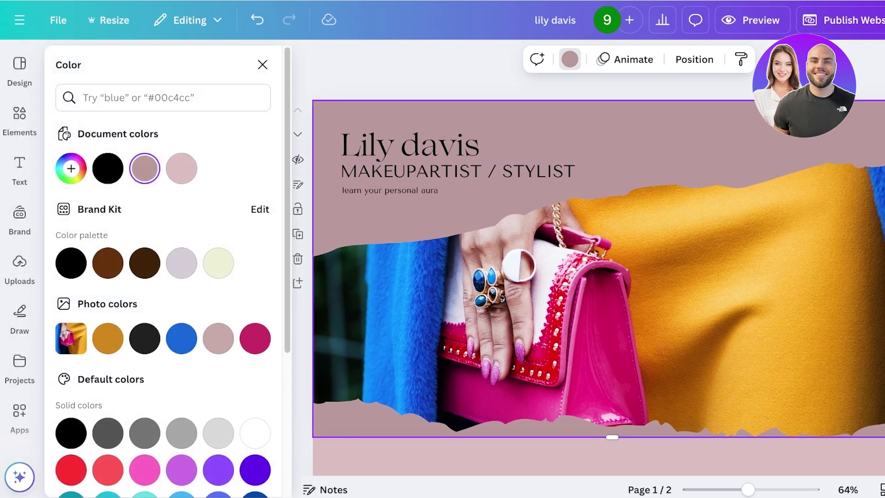
click(181, 168)
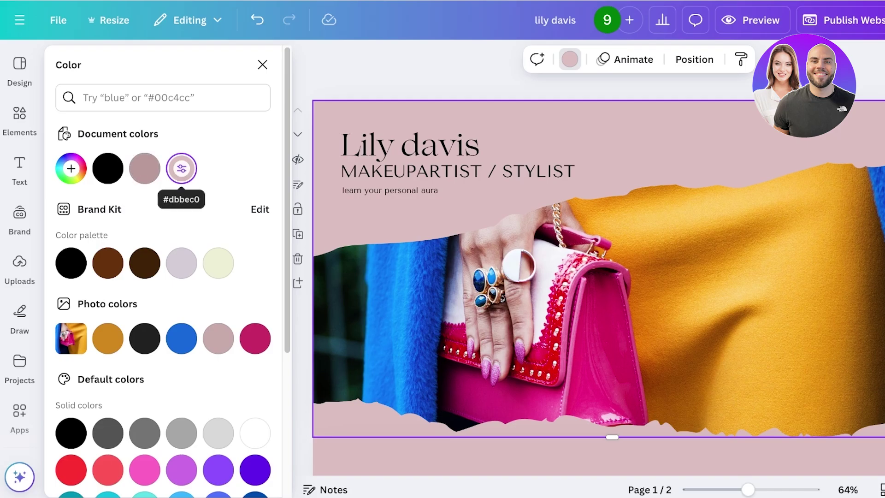
scroll(595, 258, down, 4)
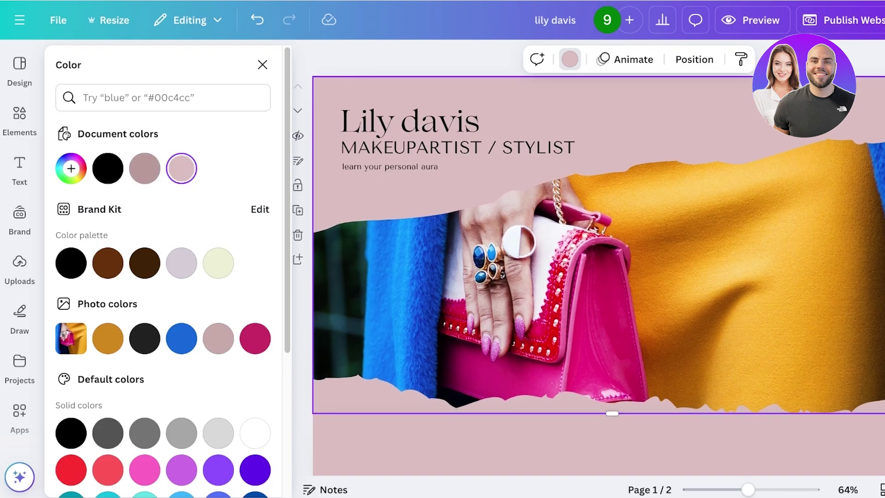
Make page 2's background light pink
click(144, 169)
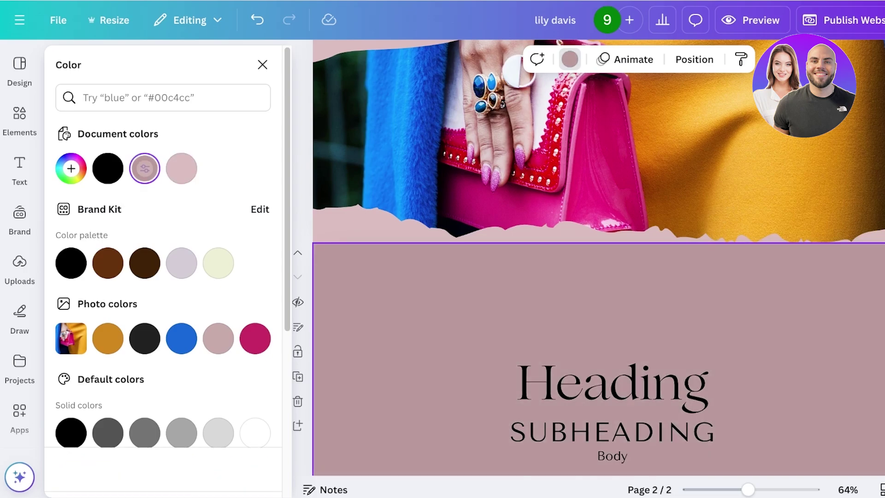
scroll(595, 258, down, 3)
key(Escape)
scroll(599, 258, up, 6)
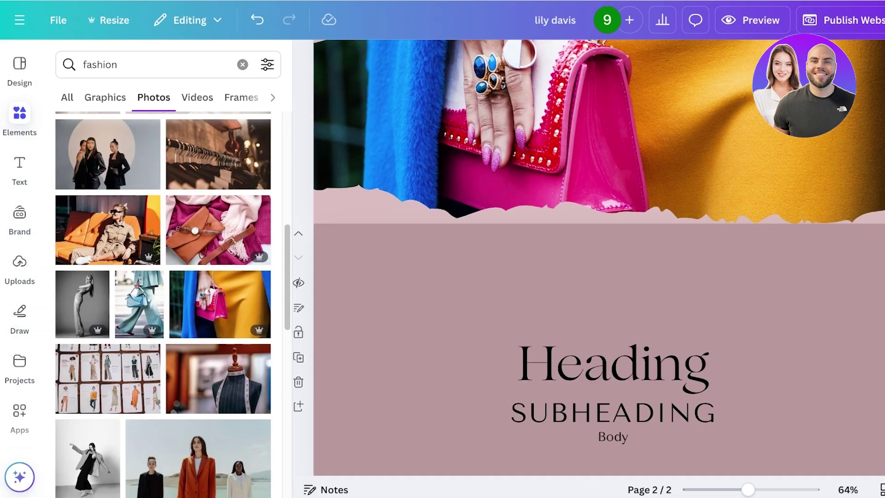
scroll(599, 259, down, 5)
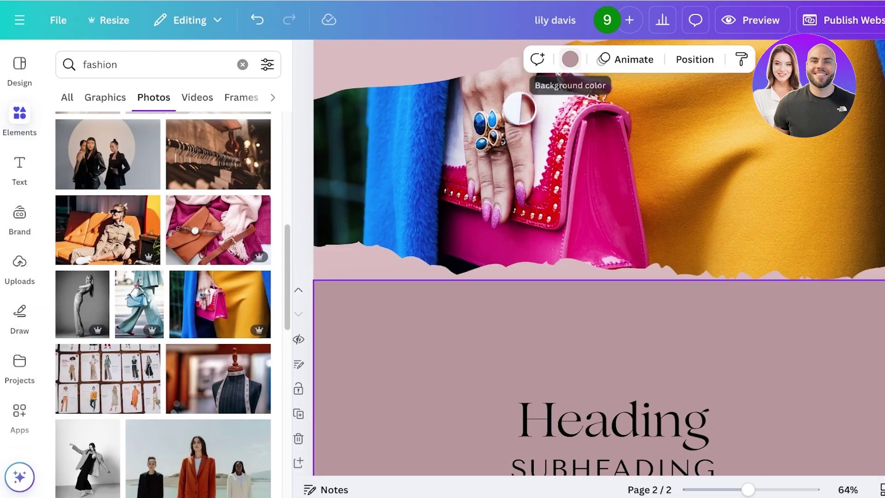
click(570, 59)
click(181, 168)
key(Escape)
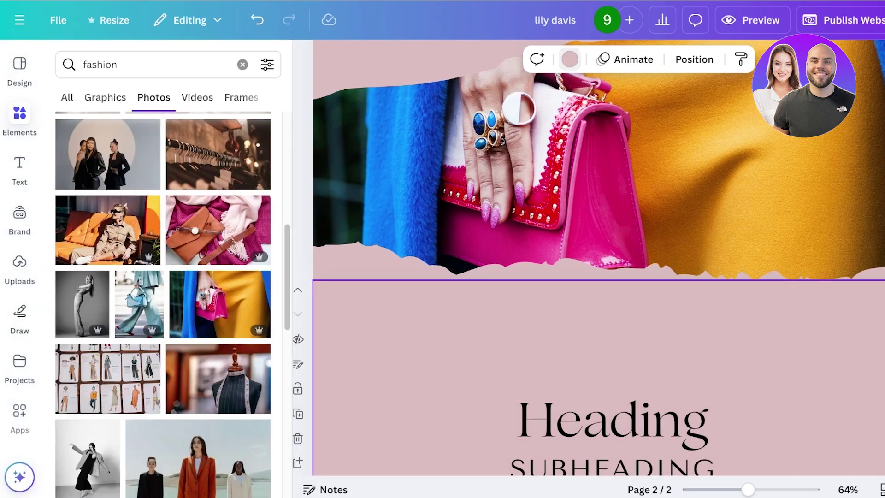
scroll(599, 259, down, 3)
Change the heading to 'About me', move it to the upper left, and delete the subheading and body placeholders
double_click(604, 269)
text(About me)
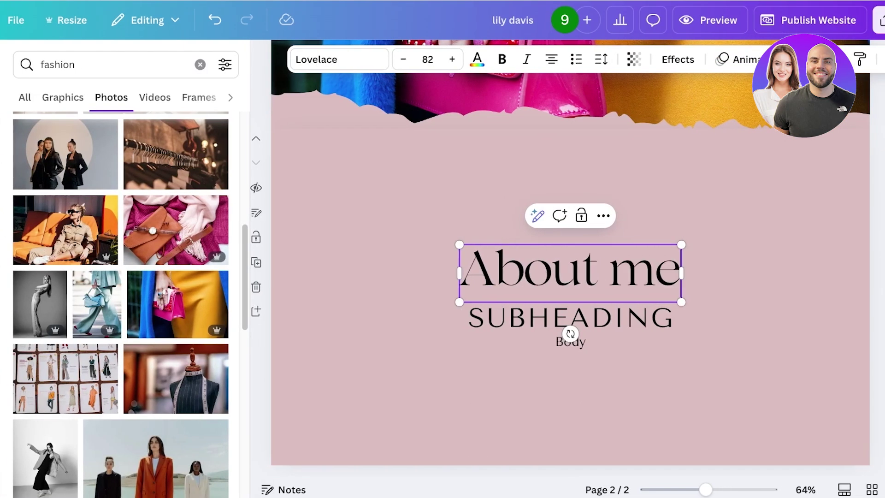
drag(570, 273, 416, 191)
click(570, 318)
key(Delete)
click(570, 342)
key(Delete)
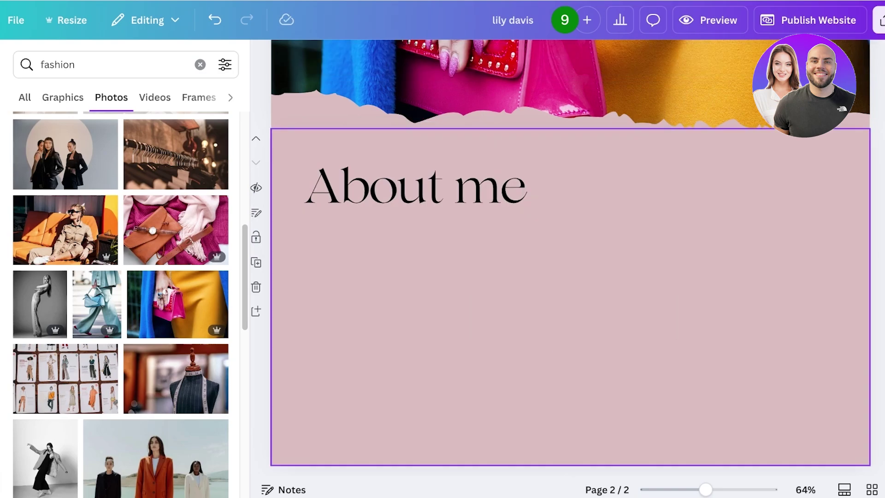
key(Escape)
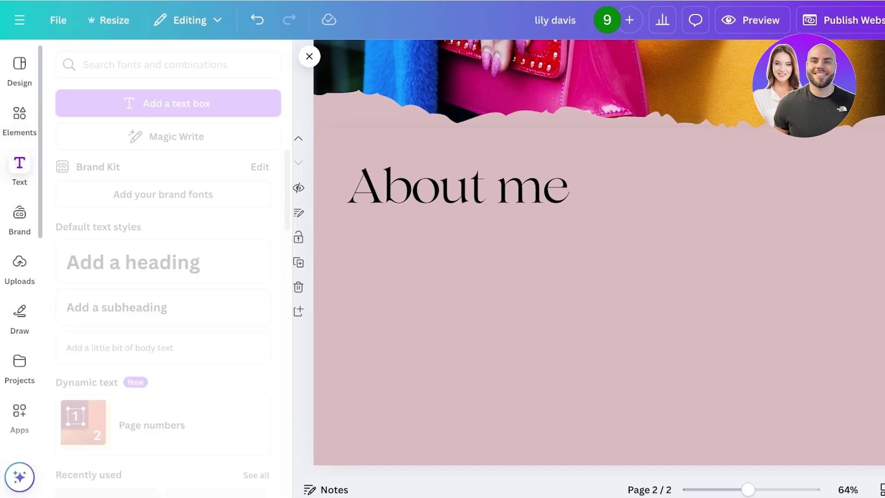
scroll(161, 322, down, 3)
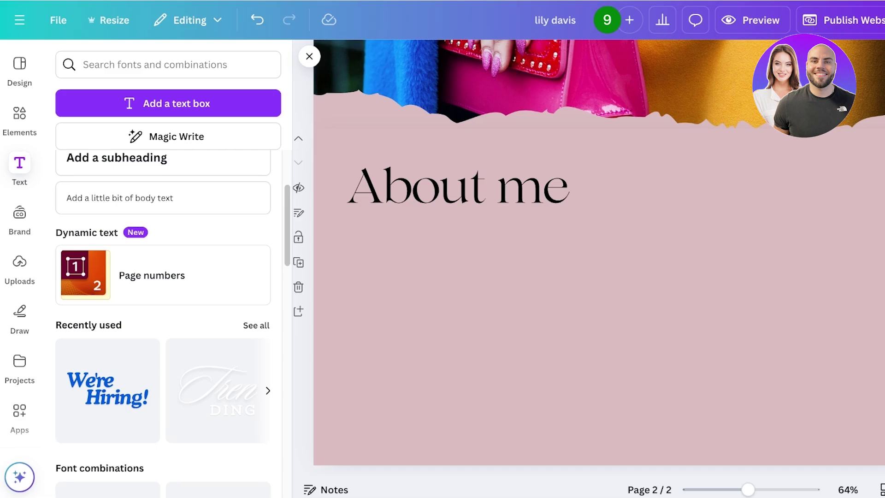
scroll(161, 323, up, 3)
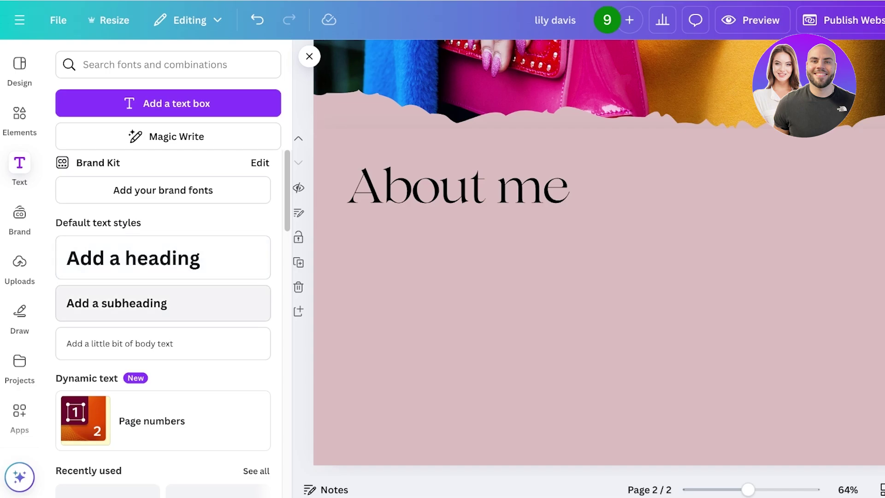
click(134, 258)
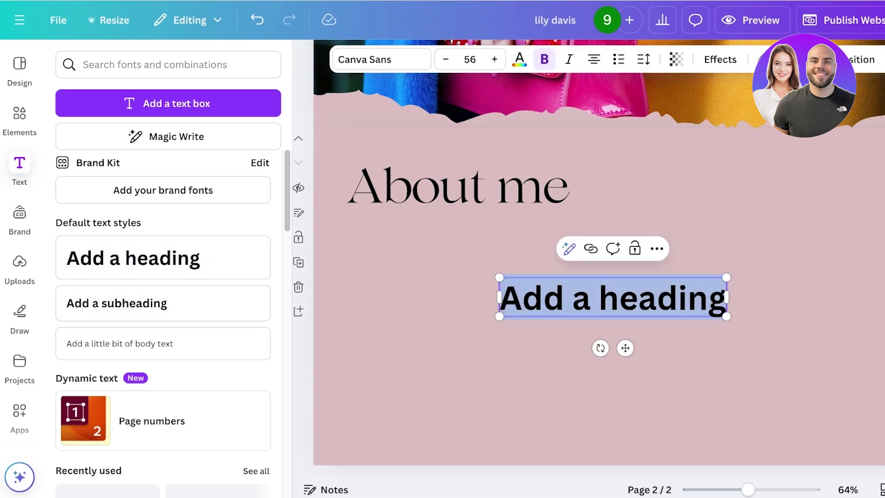
double_click(582, 298)
key(BackSpace)
key(Escape)
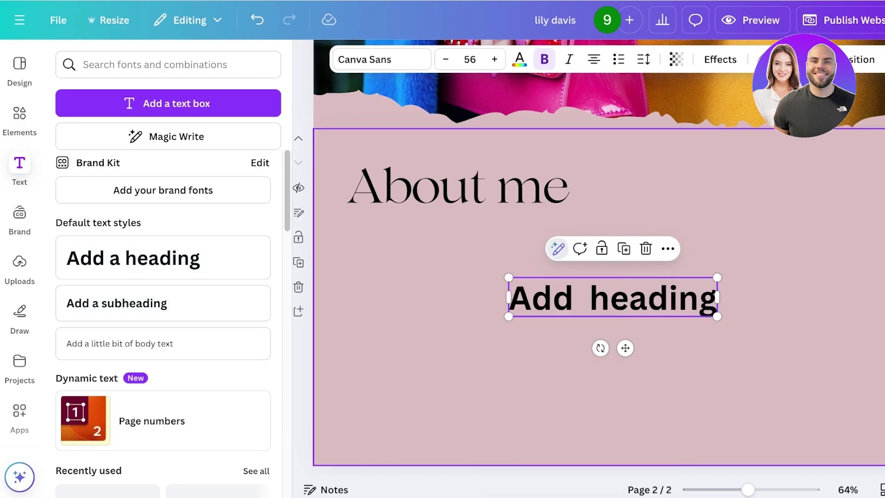
key(Delete)
click(458, 189)
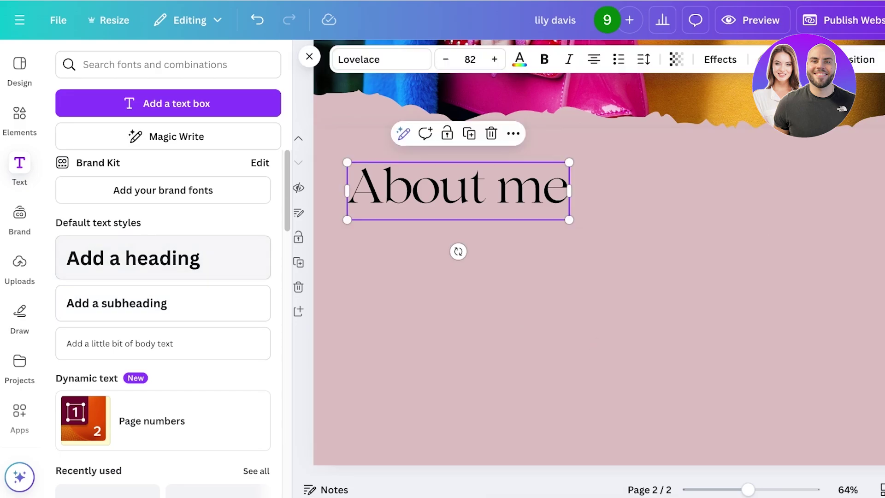
click(382, 59)
key(Escape)
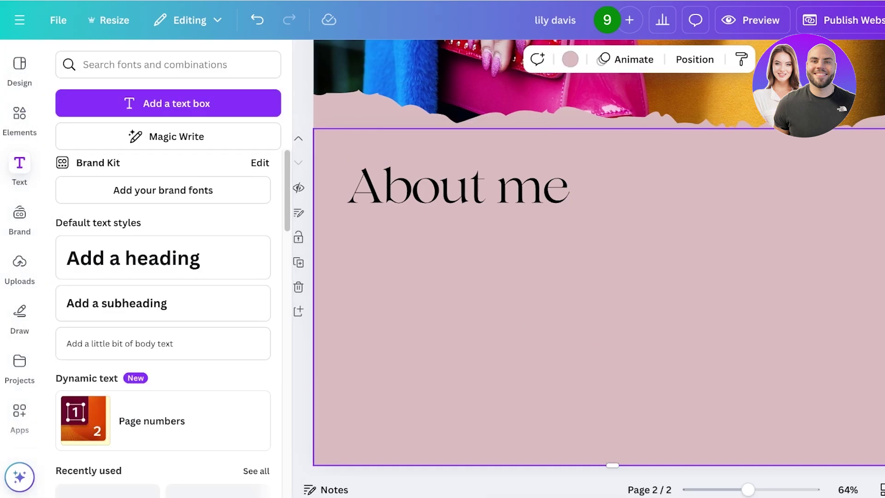
Add an intro about a makeup artist and stylist of 10 years under About me, then add blank page 3
click(116, 302)
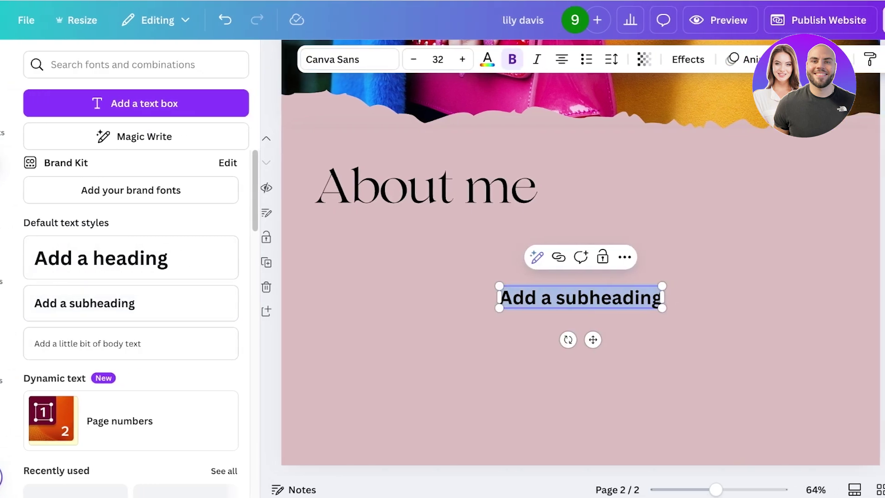
text(Ai,)
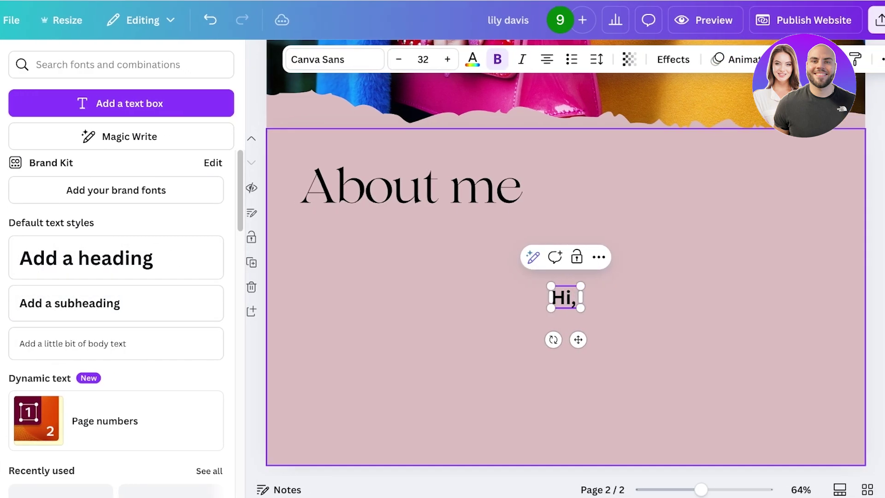
text( My name is lily and im a)
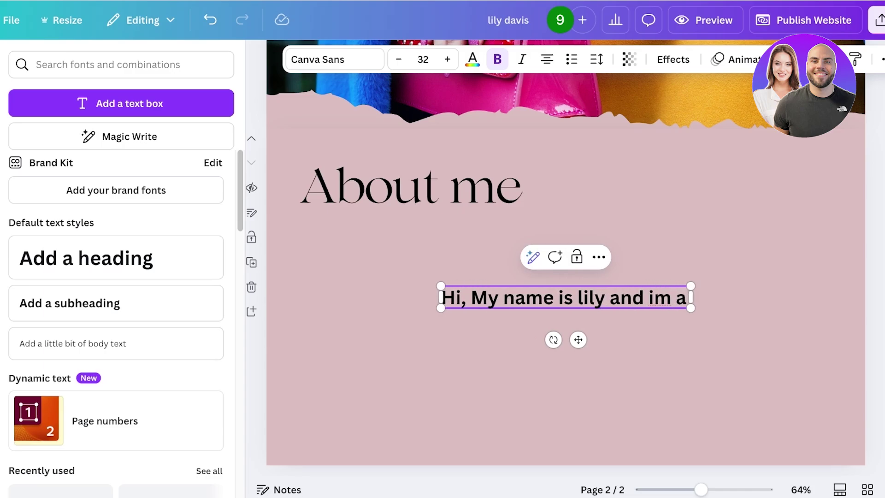
text( makeup arti)
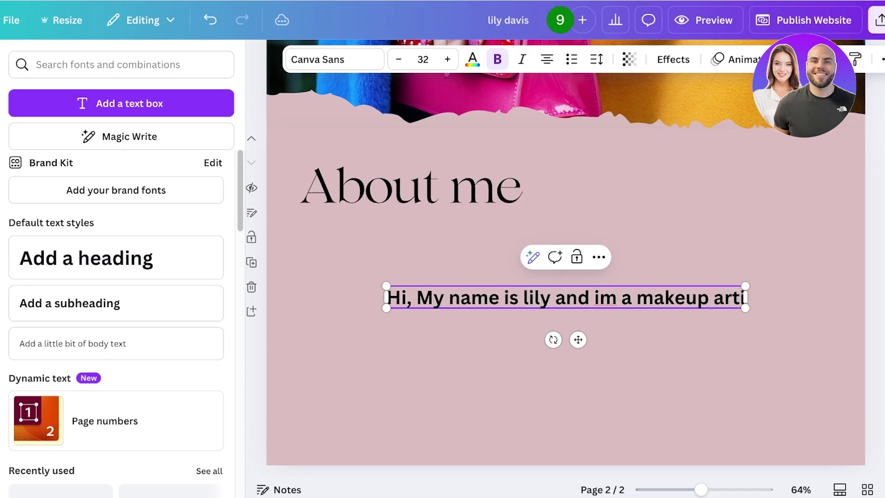
text(st and stylist)
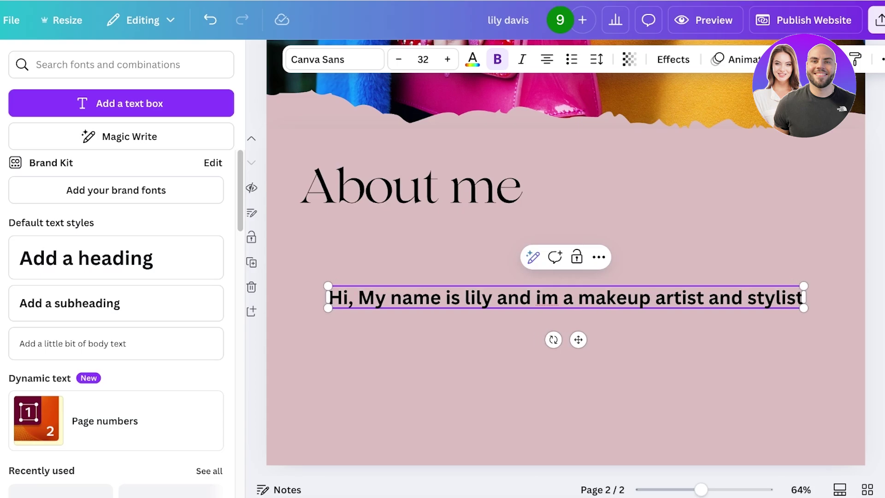
text( for the past)
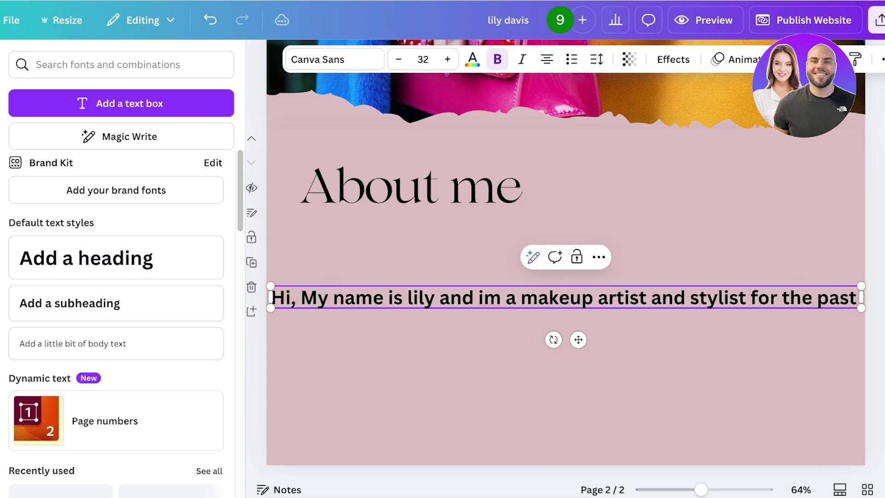
text( 10 years.)
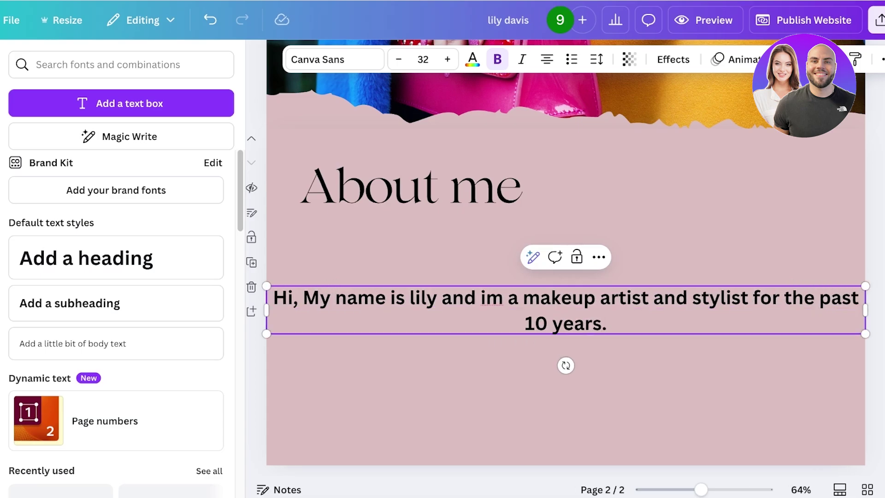
text(..)
click(511, 257)
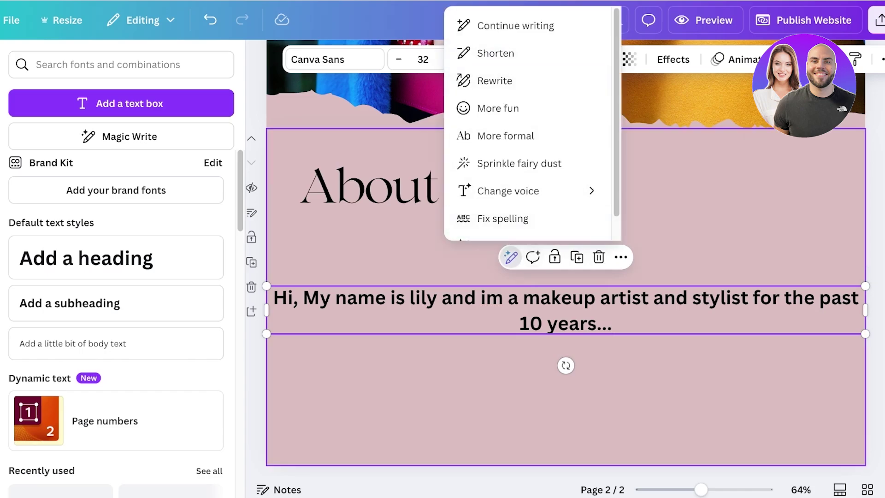
drag(865, 310, 576, 320)
drag(422, 321, 467, 275)
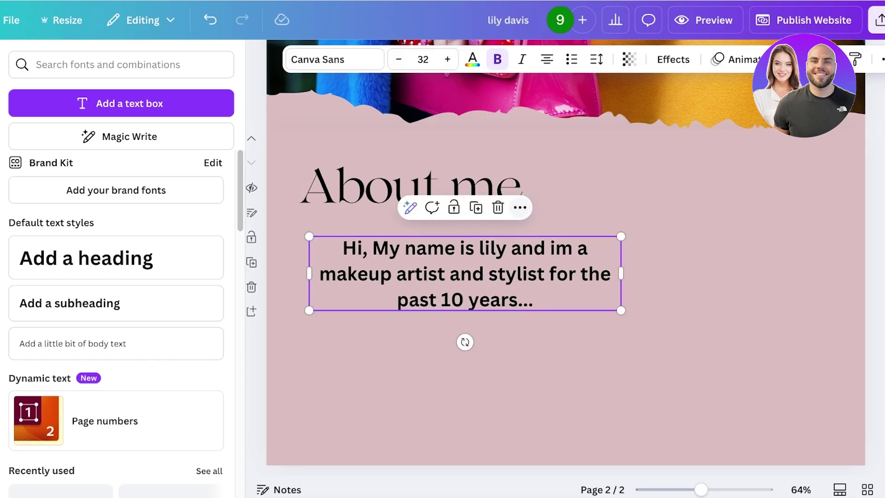
scroll(565, 254, down, 1)
key(ctrl+Return)
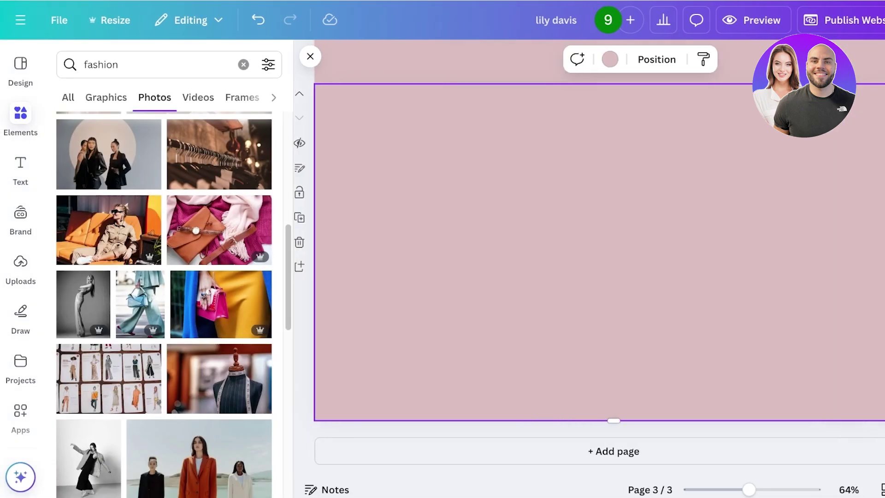
click(244, 65)
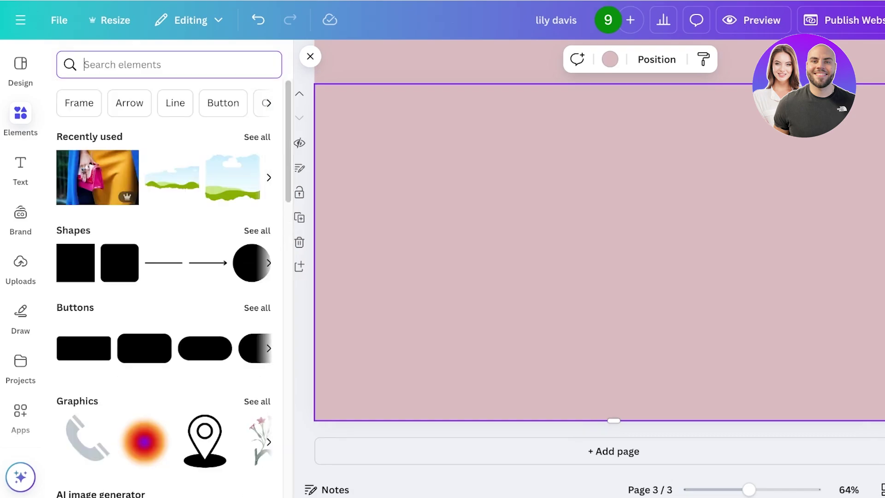
text(frame)
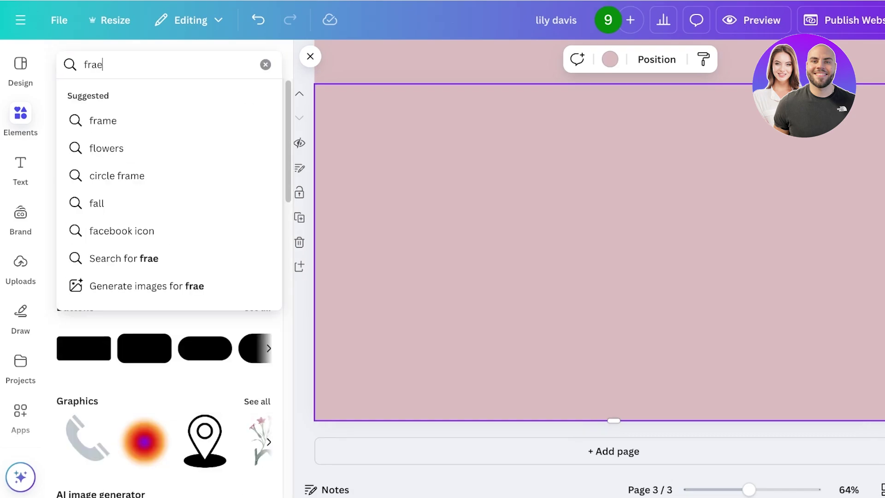
key(Return)
click(102, 98)
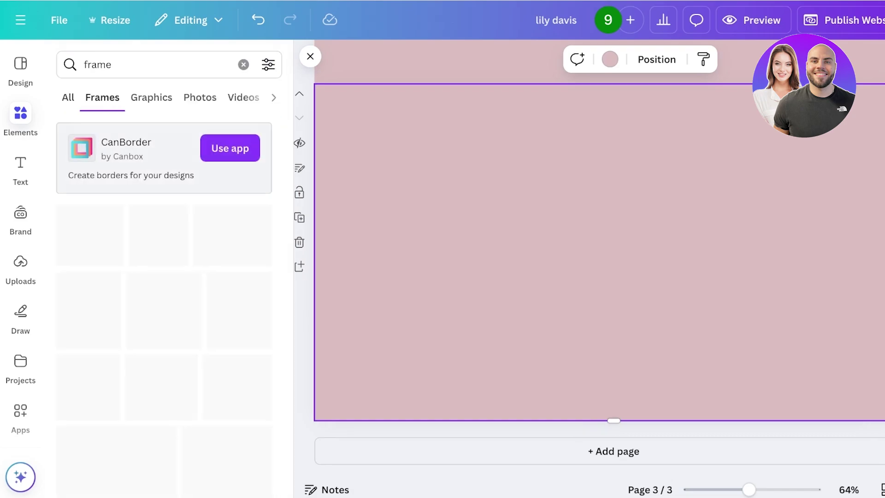
scroll(164, 304, down, 5)
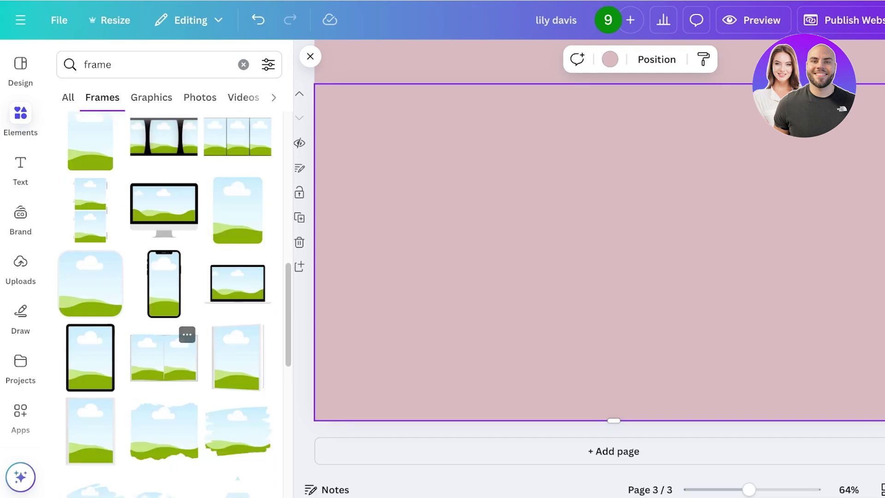
click(164, 357)
key(Delete)
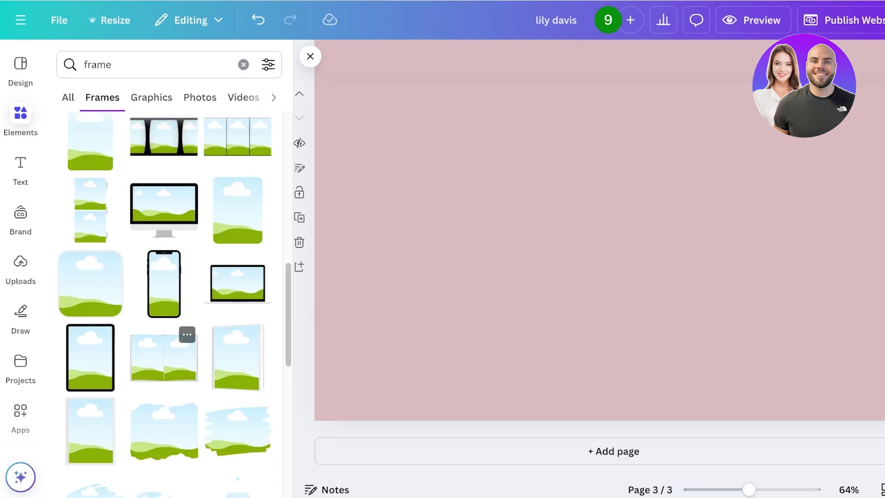
scroll(164, 304, down, 5)
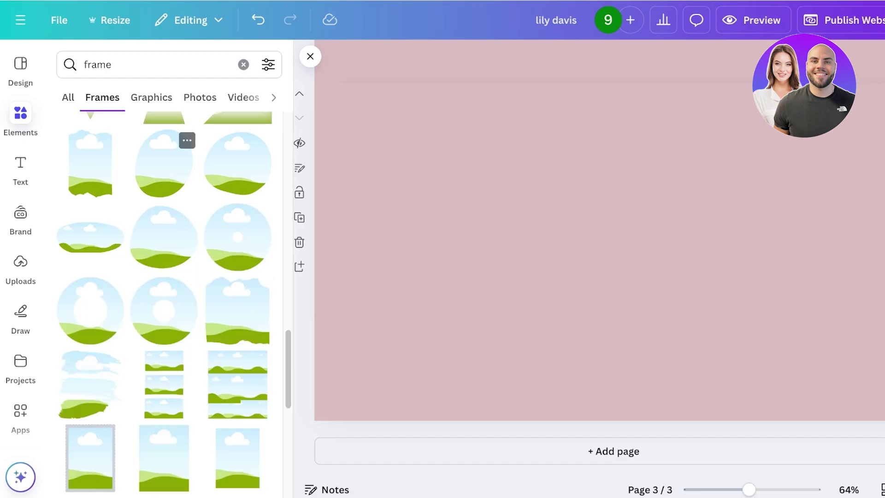
scroll(171, 302, down, 10)
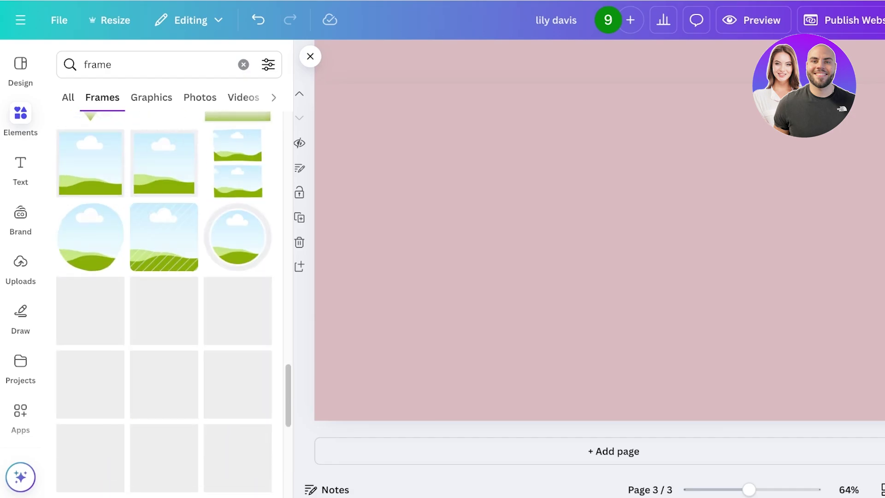
scroll(164, 304, down, 5)
scroll(164, 304, up, 15)
Search Elements for torn paper frames and place one at page 3's top-left corner
click(243, 64)
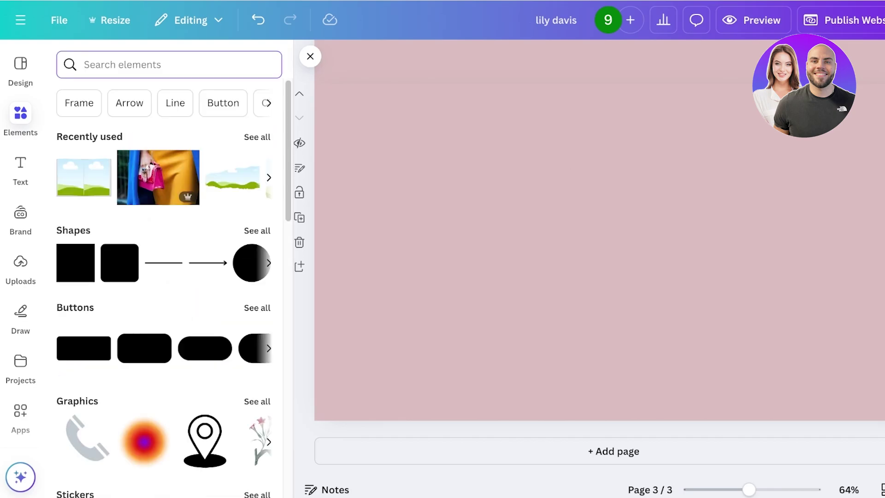
text(torn paper)
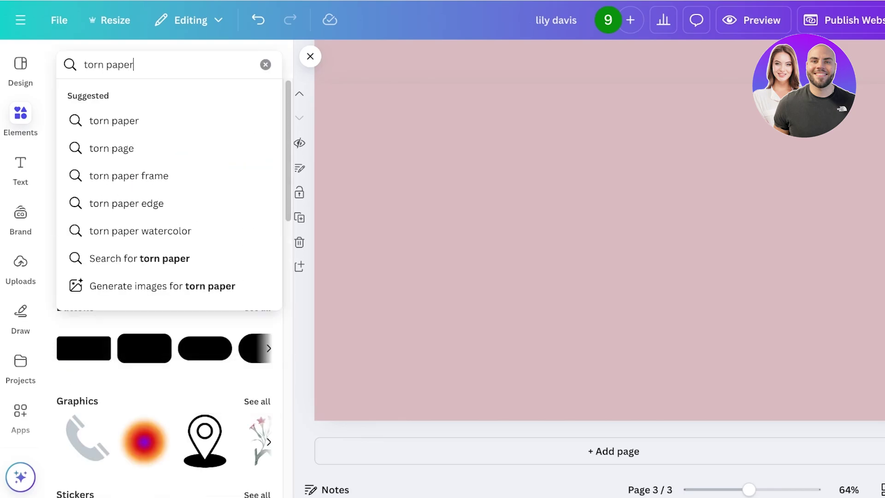
key(Return)
click(155, 97)
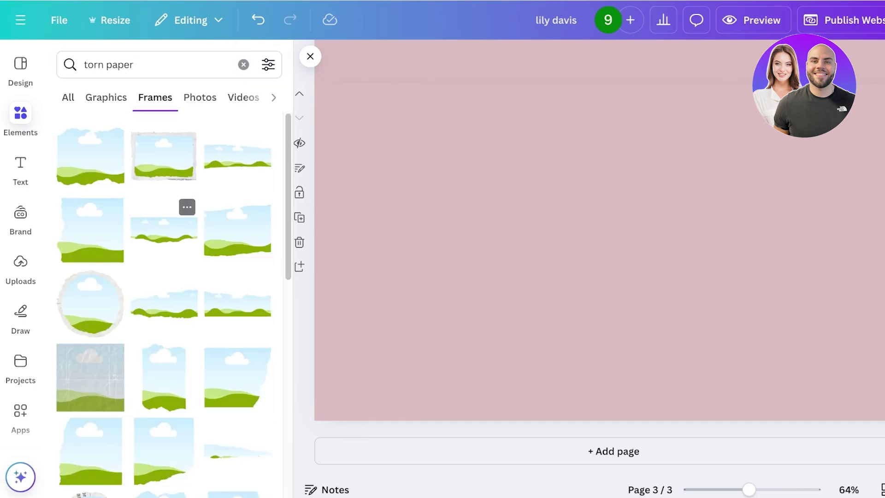
scroll(166, 304, down, 3)
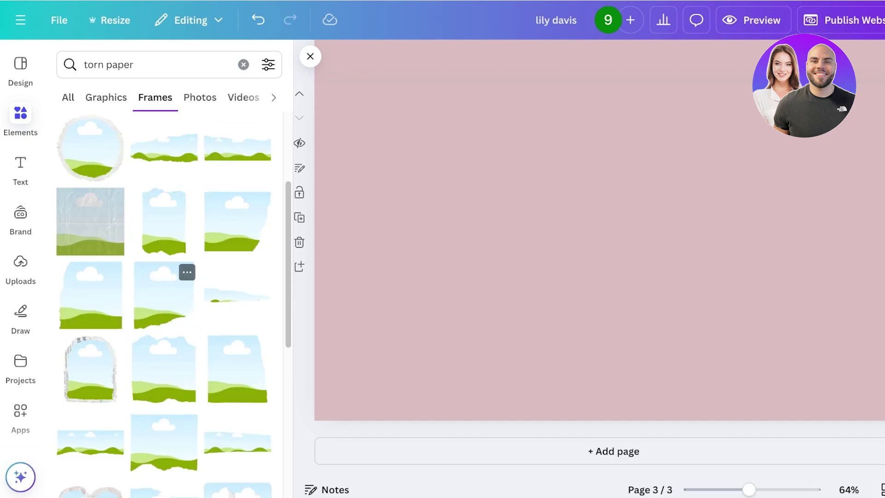
click(236, 222)
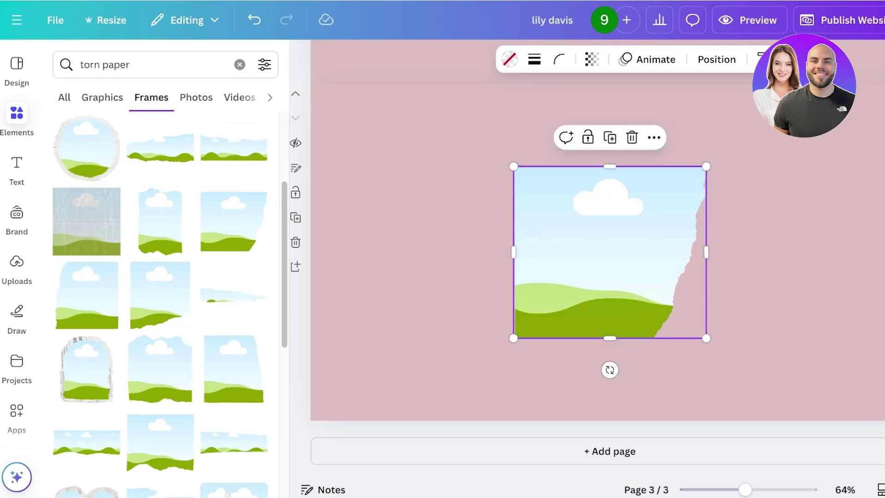
drag(610, 251, 404, 169)
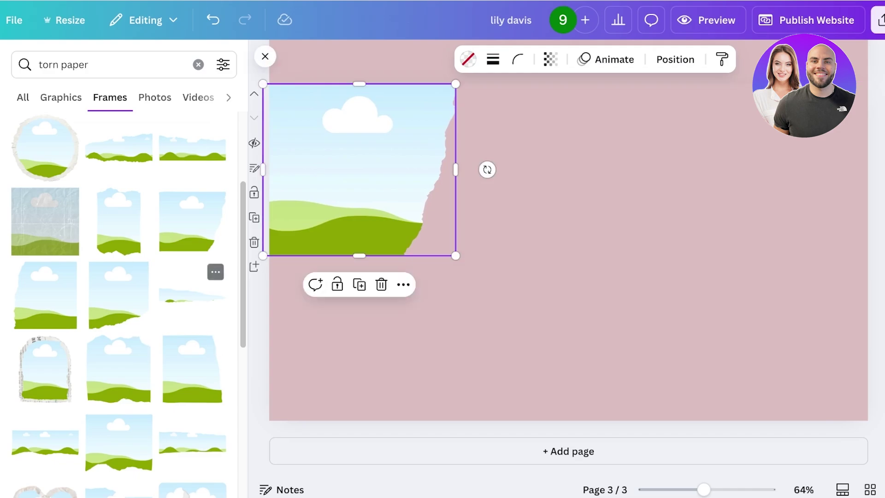
Try extra torn-paper frames at the top right, lower right and below, removing each one
click(115, 295)
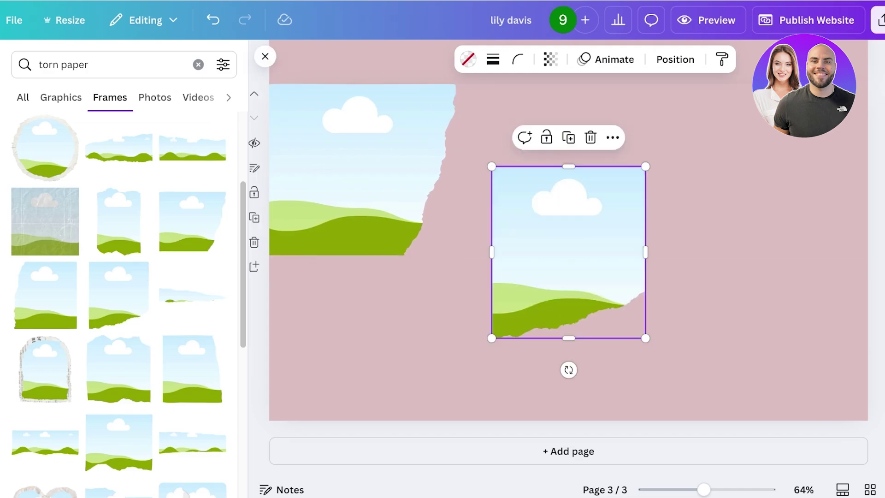
drag(568, 252, 781, 177)
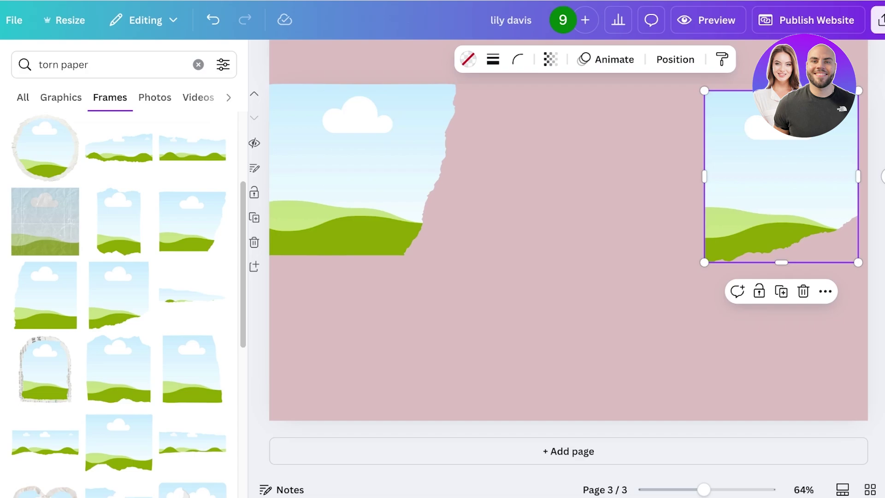
key(Delete)
click(118, 369)
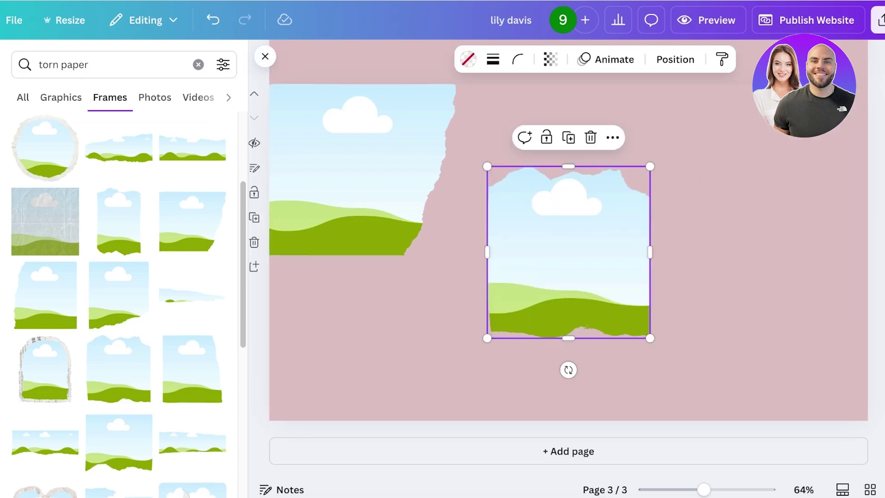
drag(569, 252, 732, 314)
key(Delete)
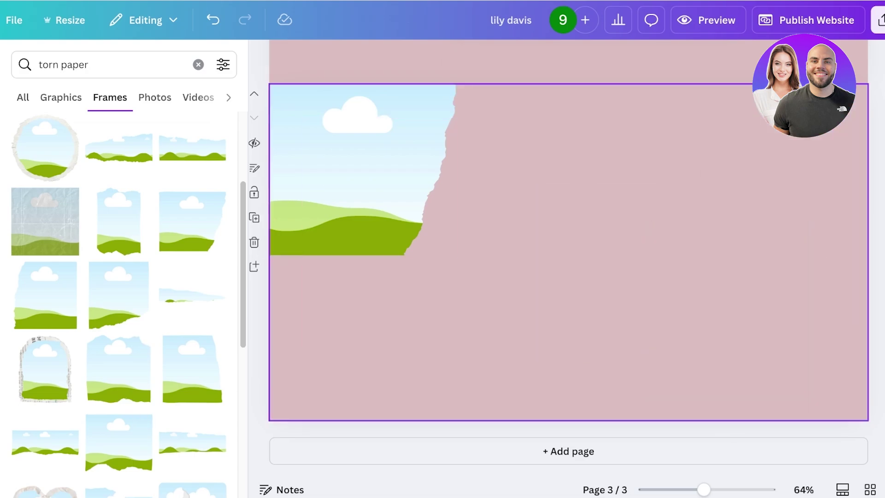
click(350, 170)
key(ctrl+d)
drag(366, 176, 376, 359)
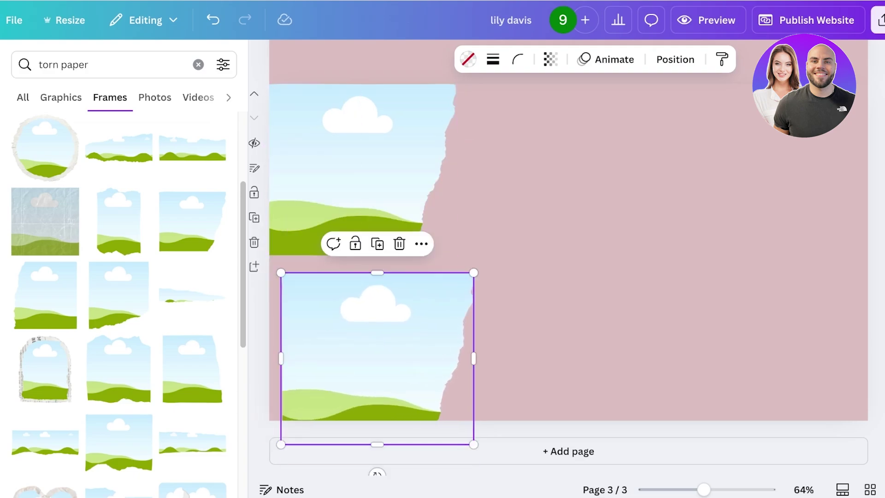
key(Delete)
Enlarge the top-left frame, then add a second torn-paper frame at the lower right, enlarged up and left
click(438, 277)
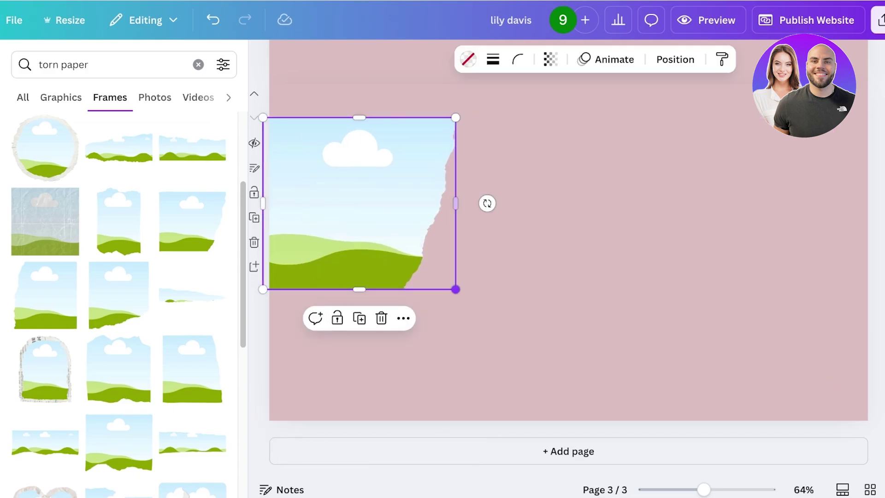
drag(455, 288, 516, 342)
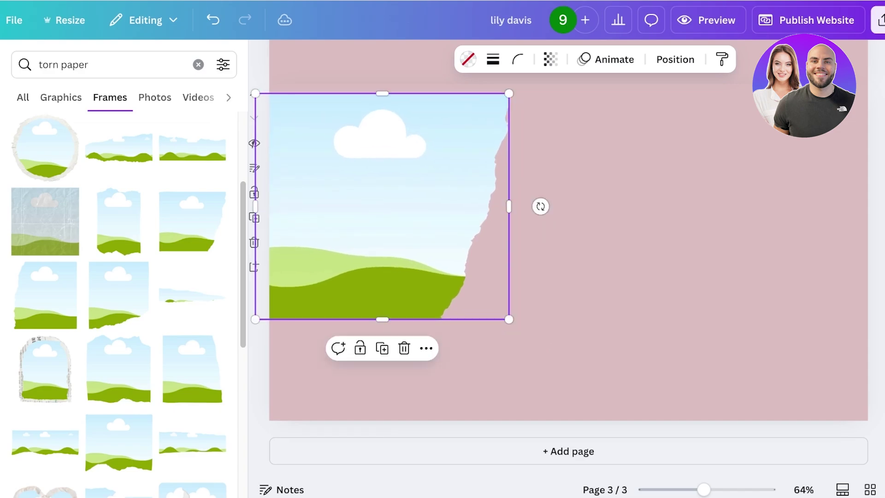
scroll(120, 276, down, 1)
drag(385, 217, 387, 195)
scroll(119, 304, down, 6)
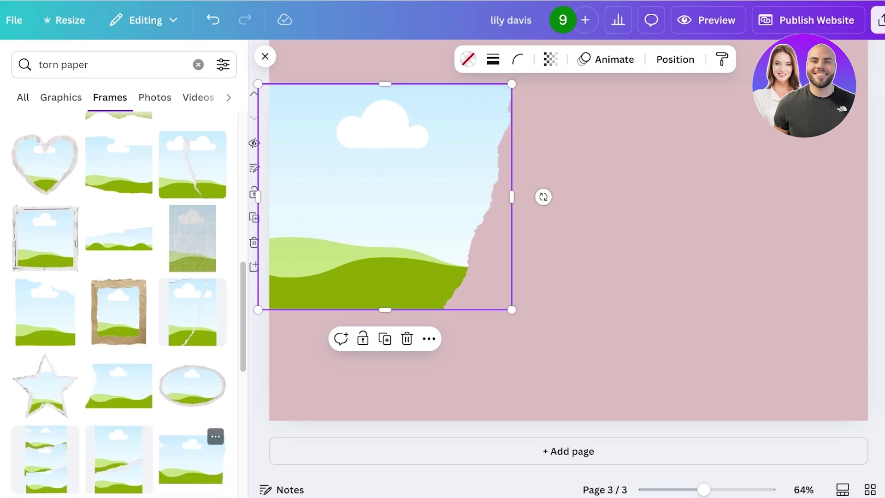
scroll(119, 304, down, 8)
scroll(119, 304, down, 8)
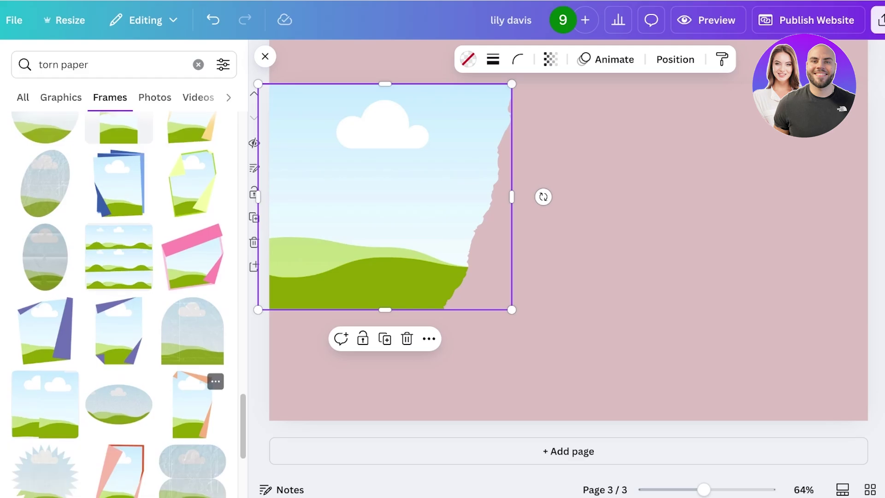
scroll(119, 304, up, 15)
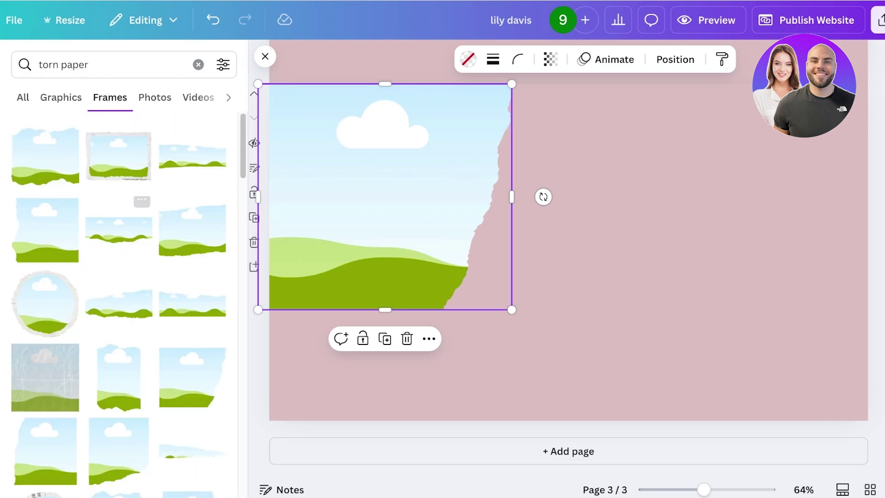
drag(46, 231, 778, 335)
drag(696, 251, 664, 222)
Add a bold My Work heading and move it to page 3's upper right
key(Escape)
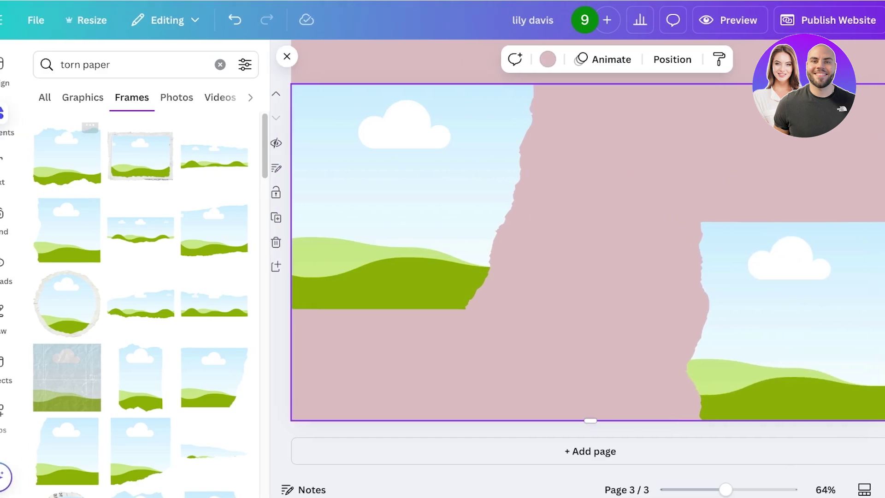
click(20, 217)
click(19, 168)
click(164, 257)
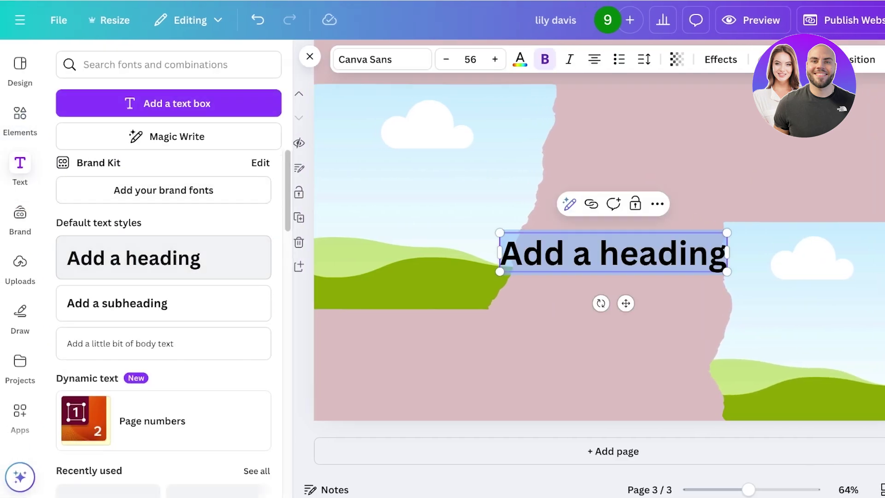
text(A)
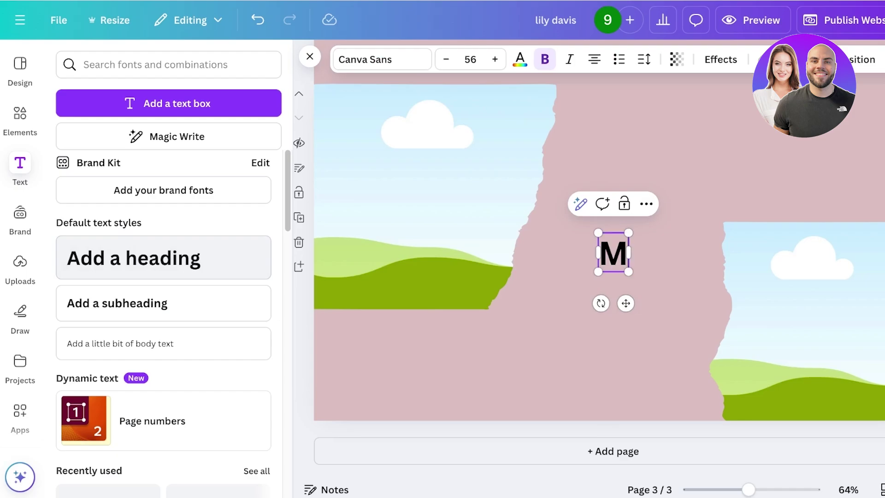
key(Escape)
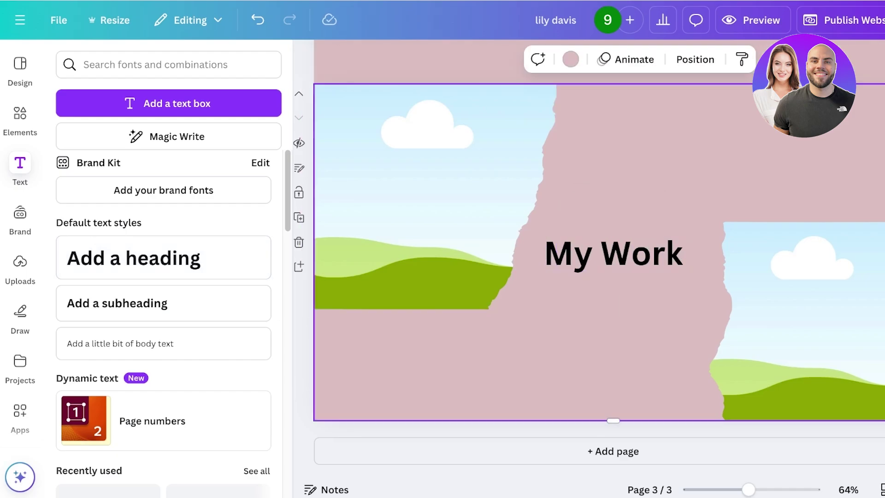
click(614, 253)
drag(614, 253, 779, 139)
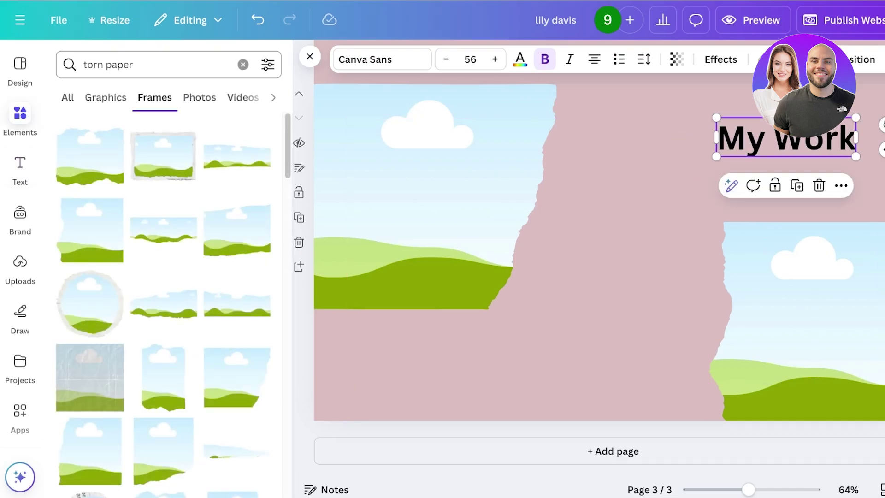
Search Elements for fashion and filter the results to photos
click(243, 64)
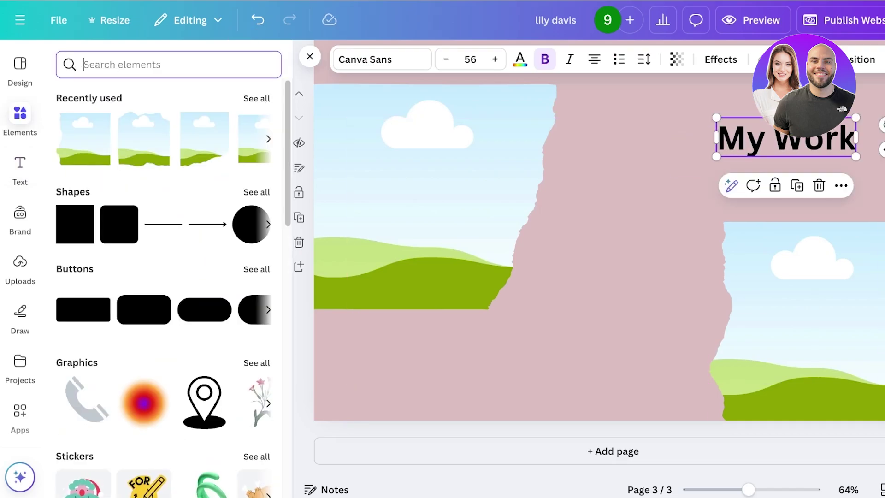
text(fashion)
key(Return)
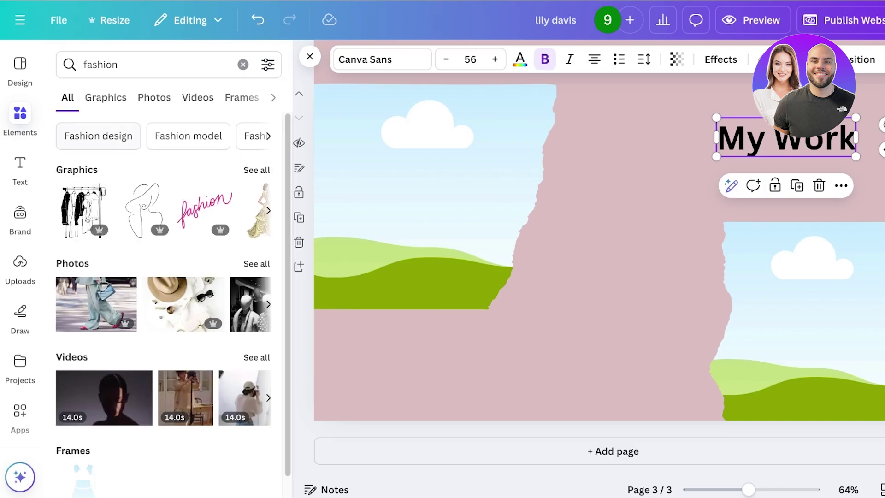
click(198, 98)
click(123, 95)
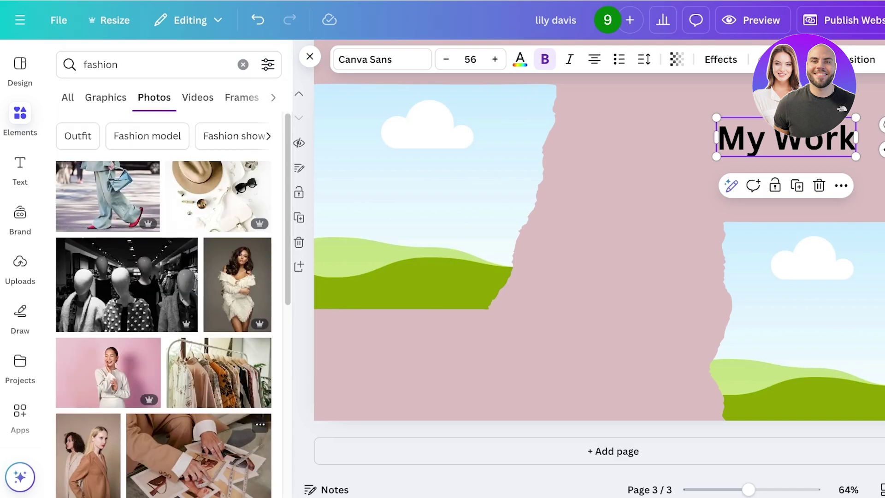
scroll(162, 300, down, 3)
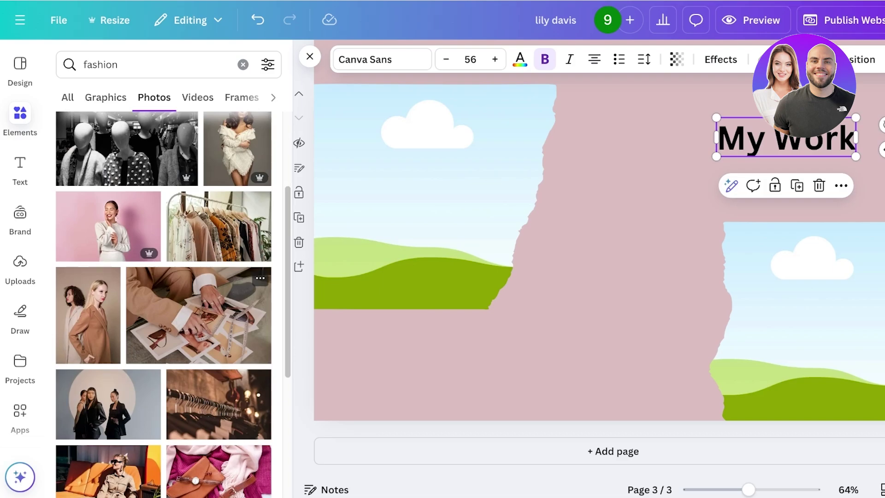
scroll(198, 314, down, 3)
Fill both torn-paper frames with fashion photos, enlarge the right one, and raise My Work to the top edge
drag(108, 246, 474, 225)
scroll(164, 305, down, 10)
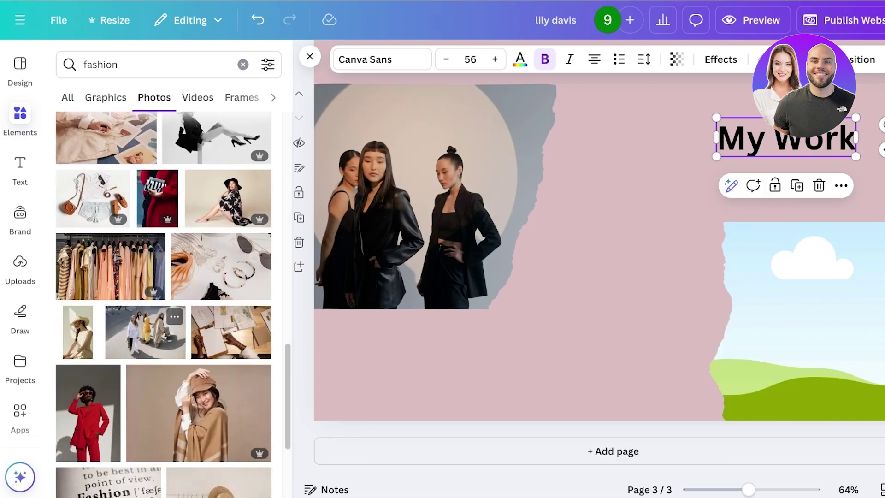
drag(146, 332, 803, 322)
drag(676, 213, 596, 138)
click(738, 138)
drag(737, 138, 738, 119)
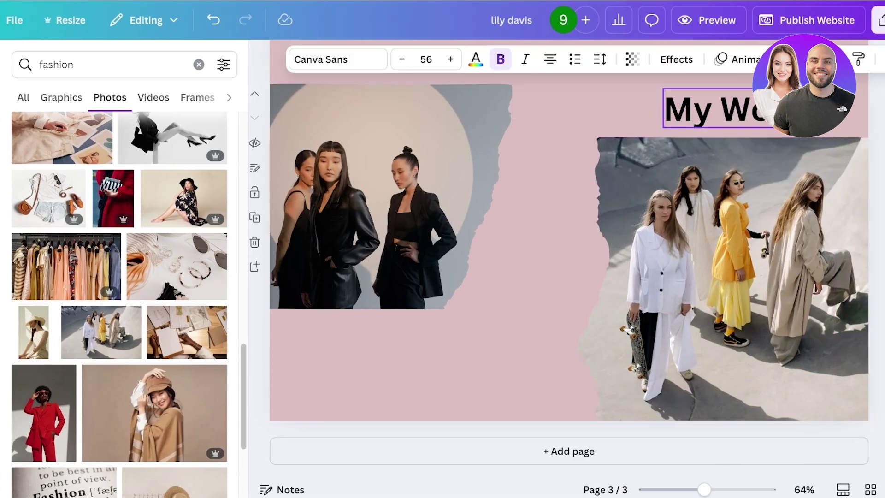
Add page 4 with the woman-in-cap photo at the bottom right and the red-suit photo beside it
click(569, 452)
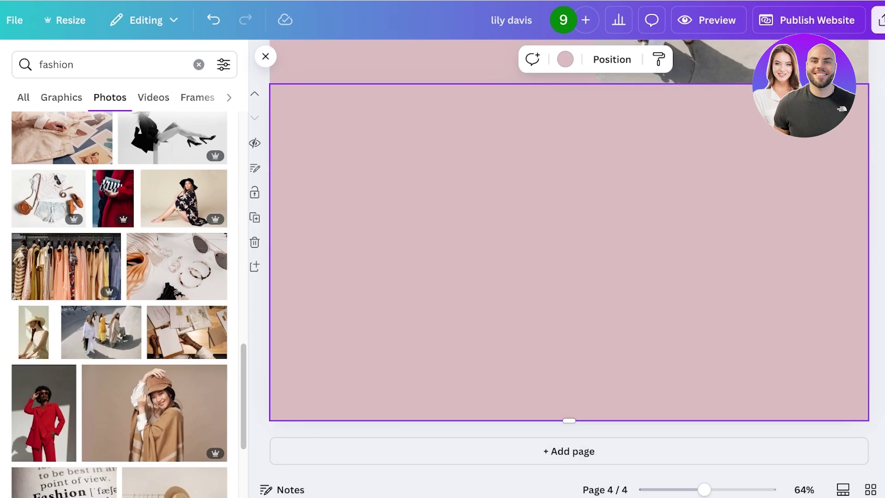
click(155, 413)
drag(568, 251, 680, 279)
drag(477, 144, 665, 270)
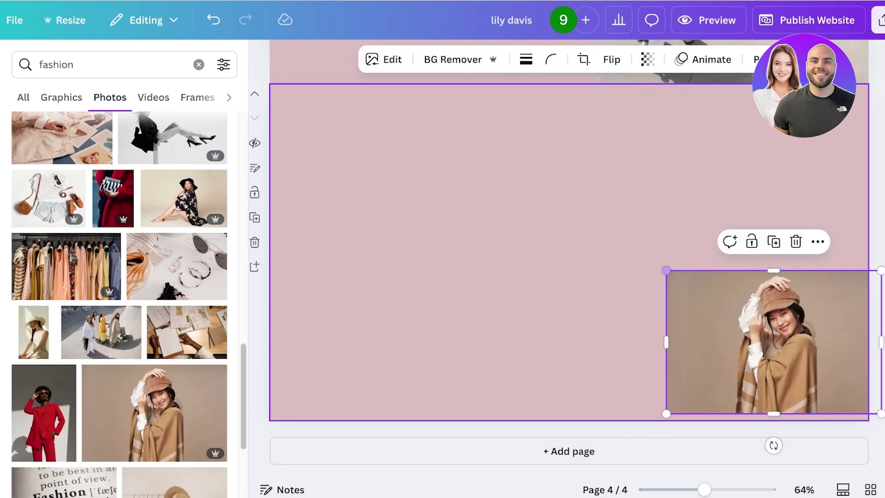
mouse_move(765, 343)
mouse_down()
mouse_move(746, 349)
mouse_move(761, 349)
mouse_up()
click(44, 412)
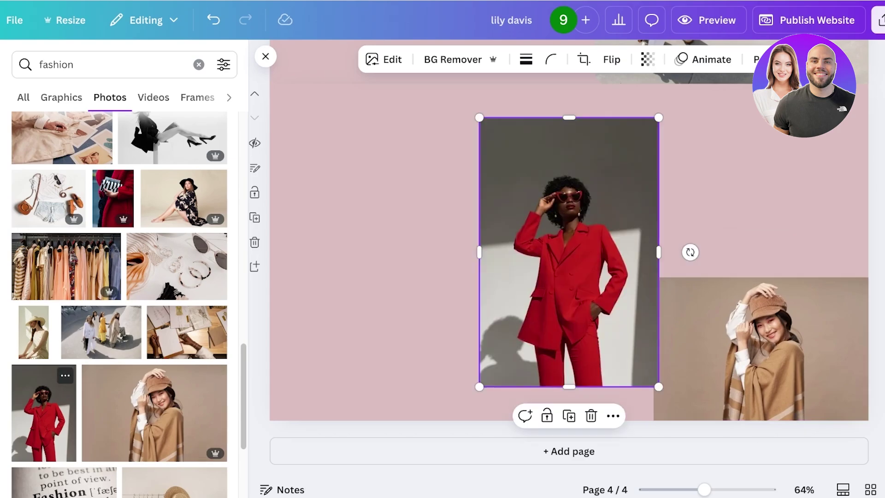
drag(568, 251, 563, 285)
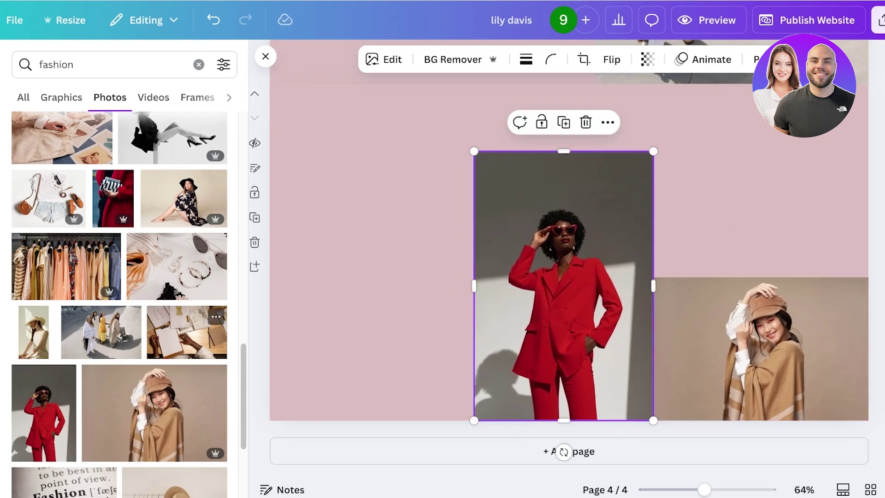
Add the desk-papers and seated woman-in-hat photos above, cropping the left side off the hat photo
click(186, 332)
drag(367, 386, 638, 207)
drag(704, 166, 720, 233)
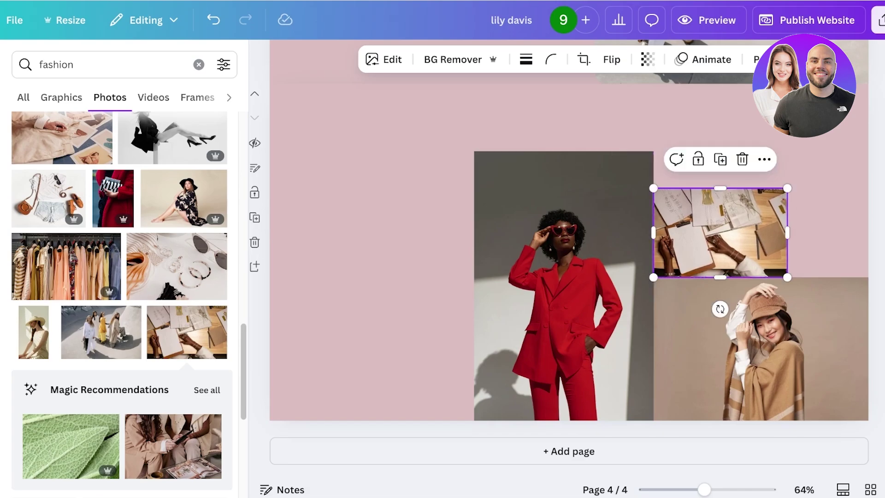
click(184, 198)
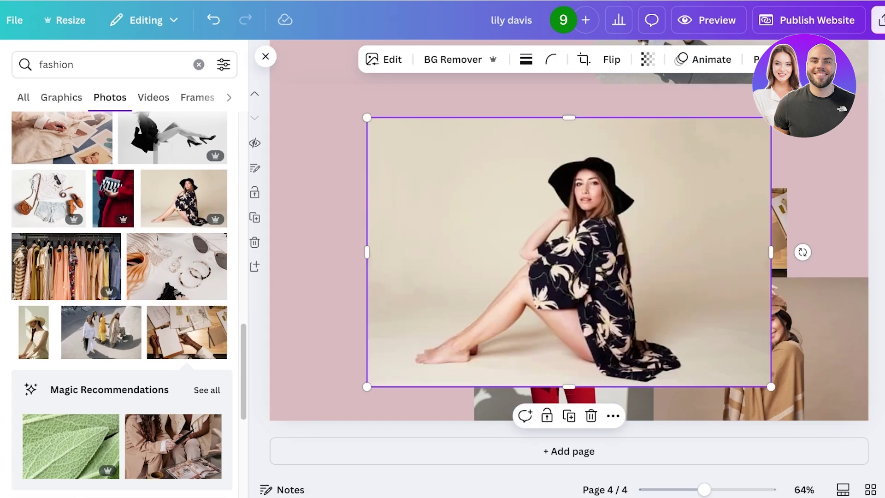
drag(367, 117, 617, 278)
drag(694, 331, 824, 225)
double_click(824, 225)
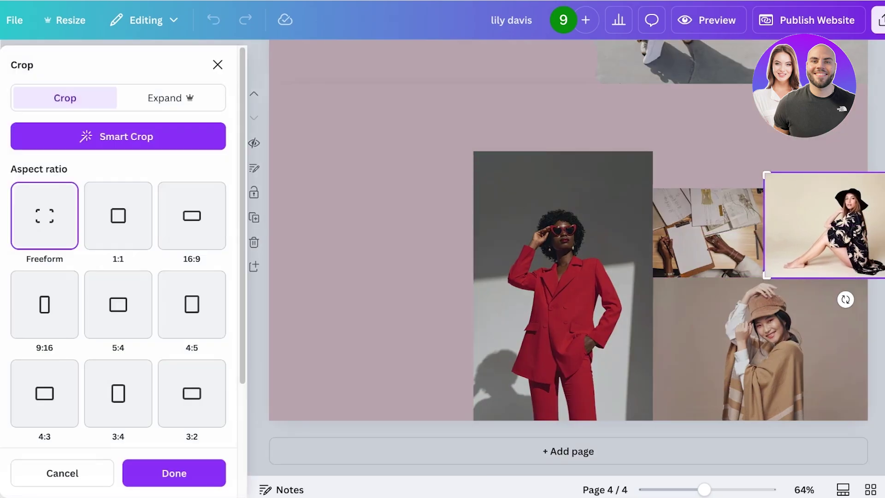
drag(765, 225, 809, 225)
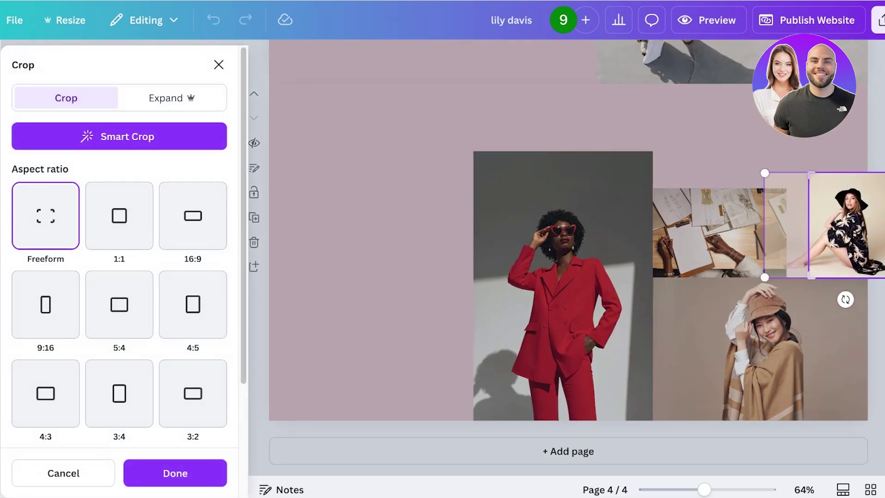
key(Return)
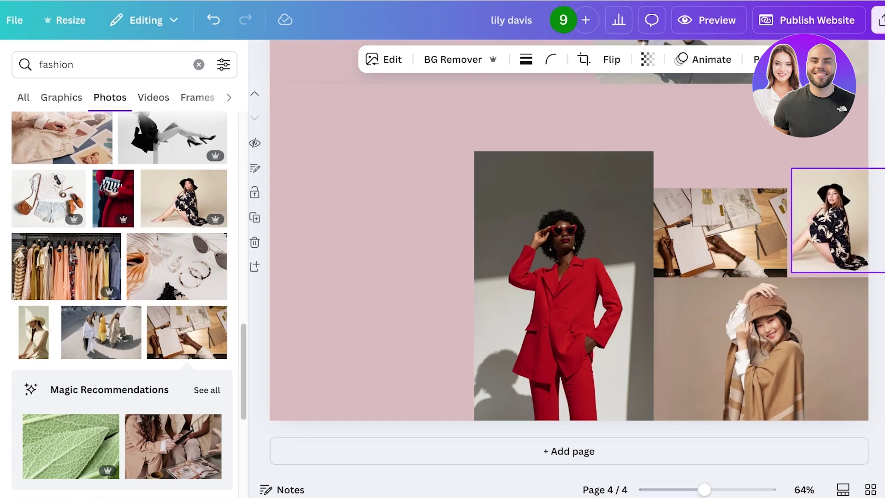
click(369, 230)
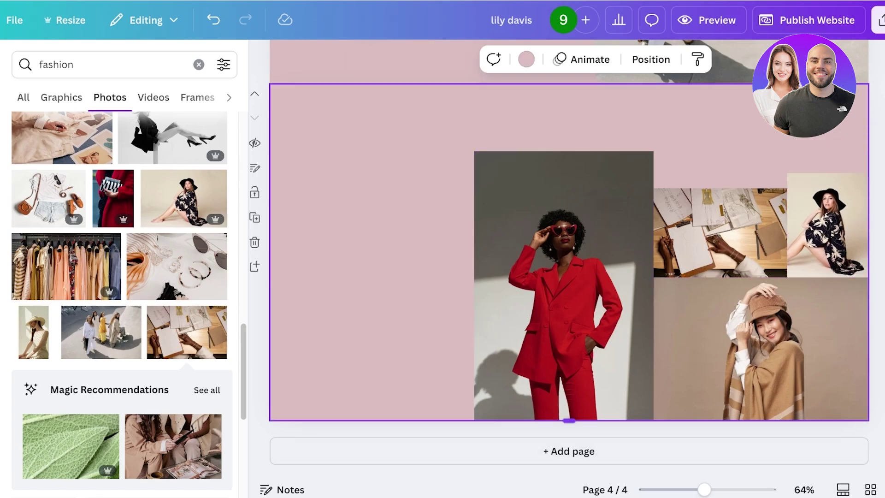
scroll(569, 253, up, 15)
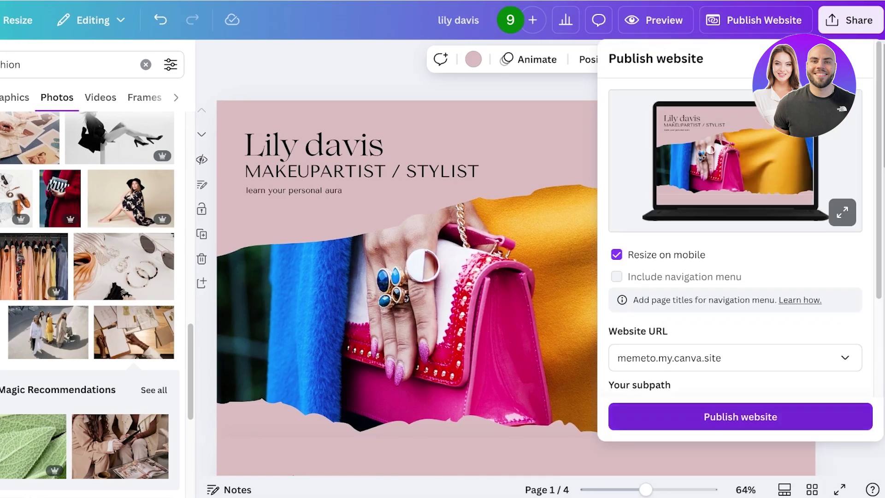
Close the publish settings, scroll the full-screen preview from the hero to the collage, then exit the preview
key(Escape)
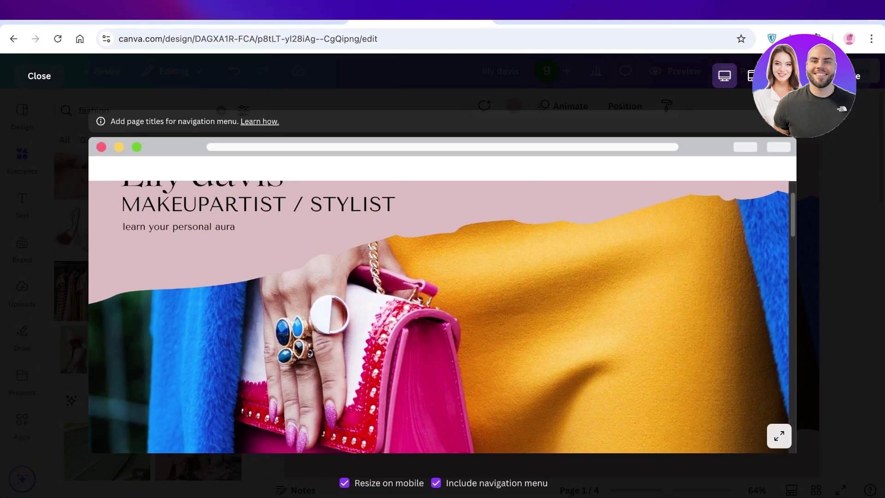
scroll(442, 445, down, 10)
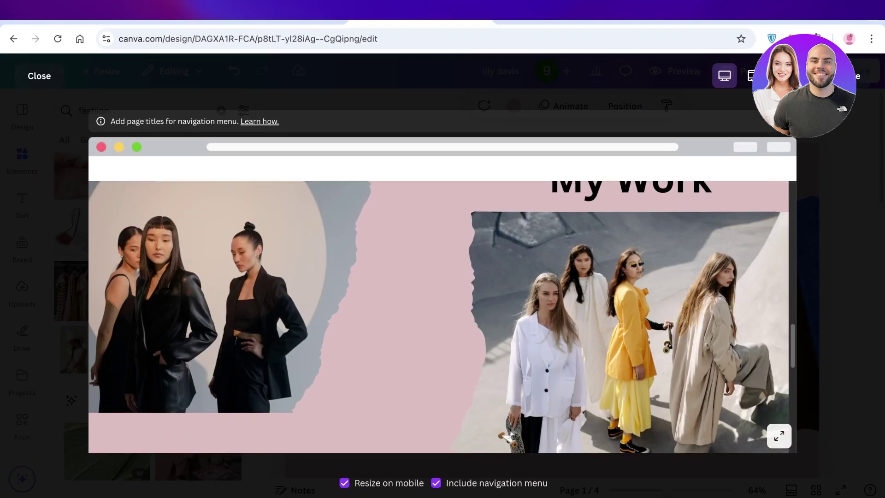
scroll(439, 325, down, 3)
scroll(439, 326, up, 3)
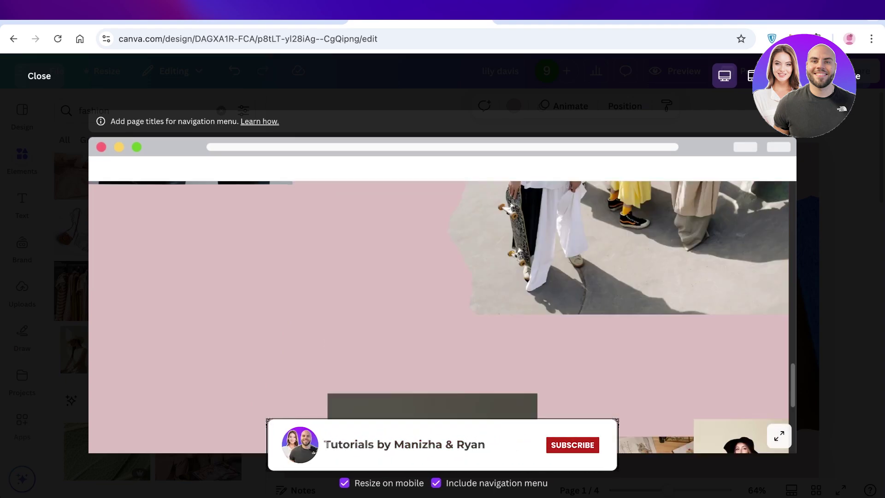
key(Escape)
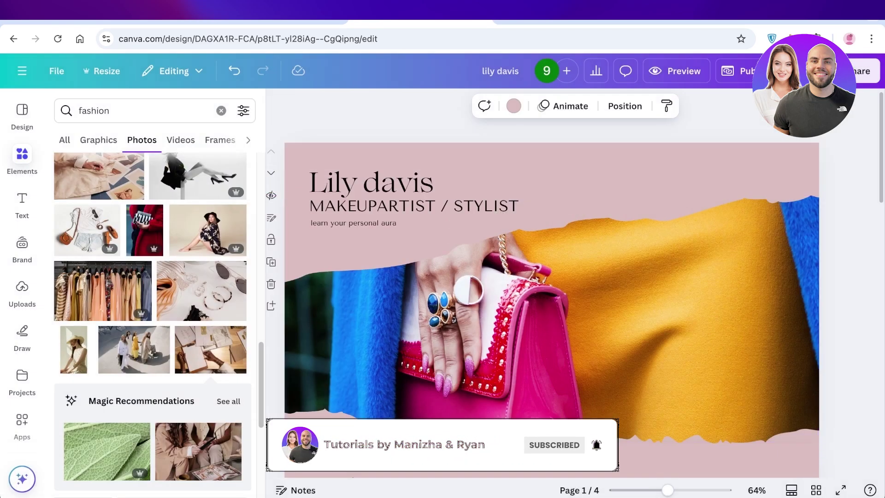